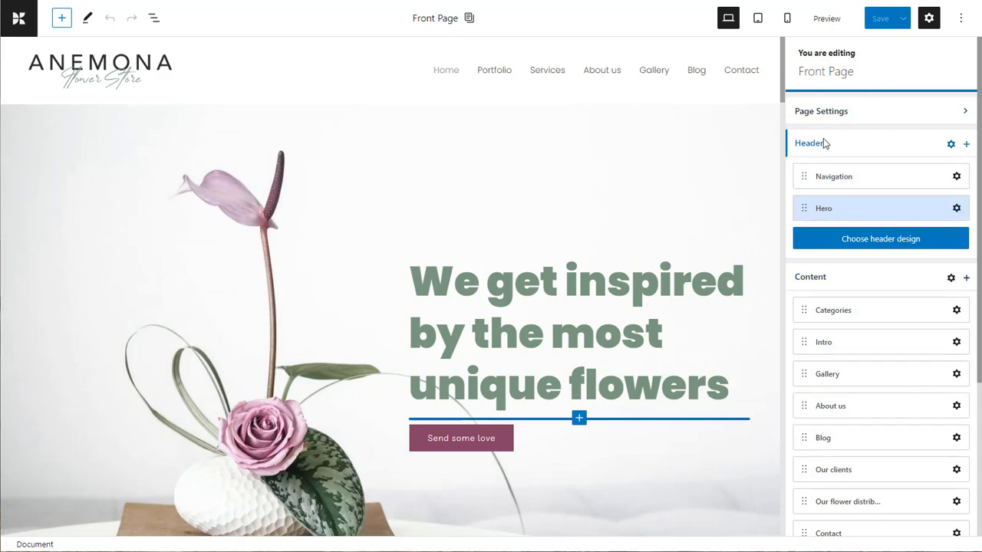
Step: Open the footer's editing mode options and choose to edit the footer for all pages
{"action": "scroll", "coordinate": [829, 326], "scroll_direction": "down", "scroll_amount": 3}
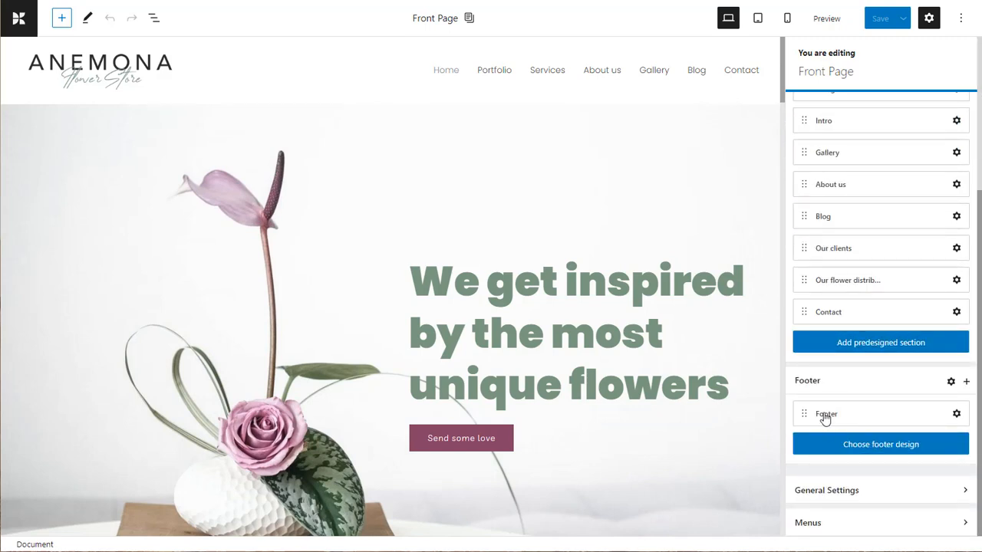
{"action": "left_click", "coordinate": [951, 382]}
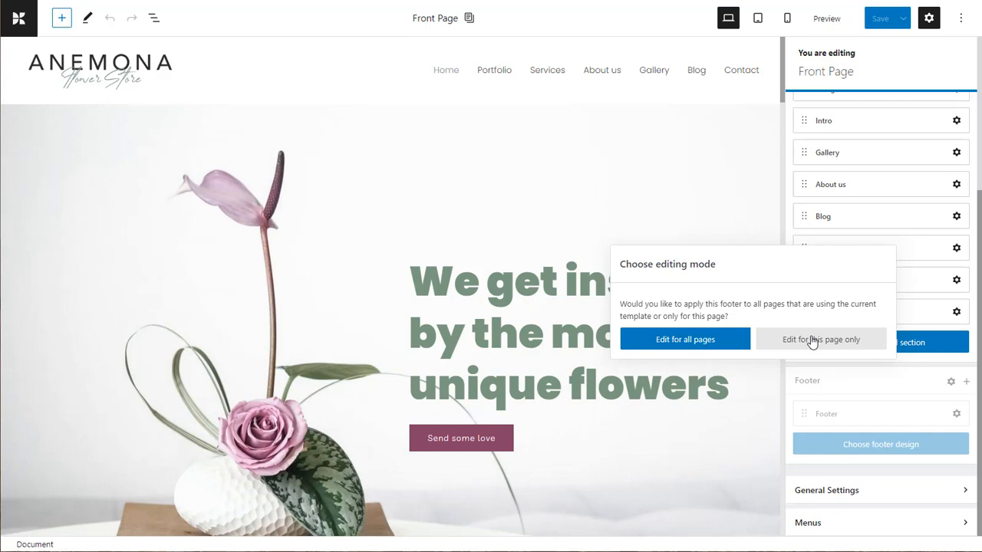
{"action": "left_click", "coordinate": [701, 342]}
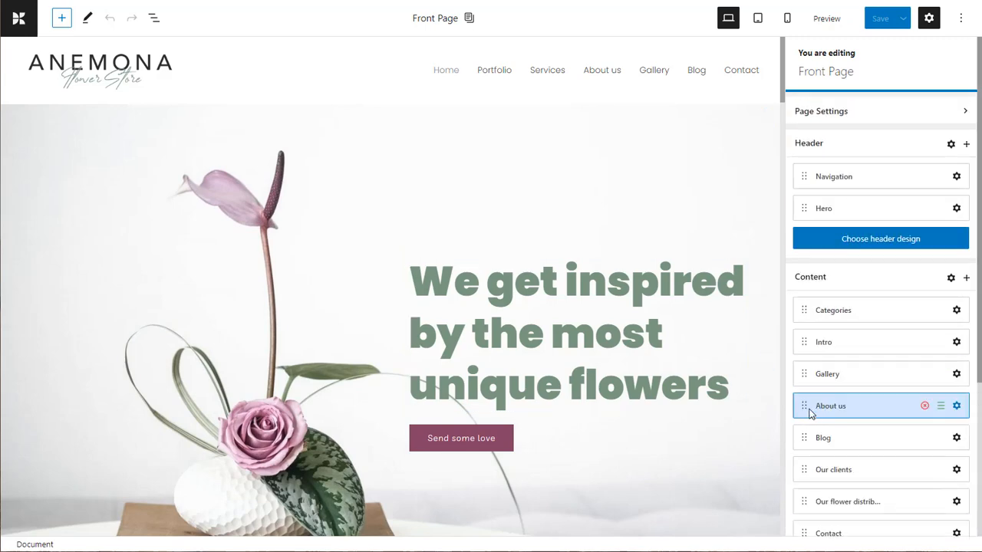
Step: Add the predesigned About section with the stack of tilted photos to the footer area
{"action": "scroll", "coordinate": [776, 384], "scroll_direction": "down", "scroll_amount": 15}
{"action": "scroll", "coordinate": [777, 404], "scroll_direction": "down", "scroll_amount": 10}
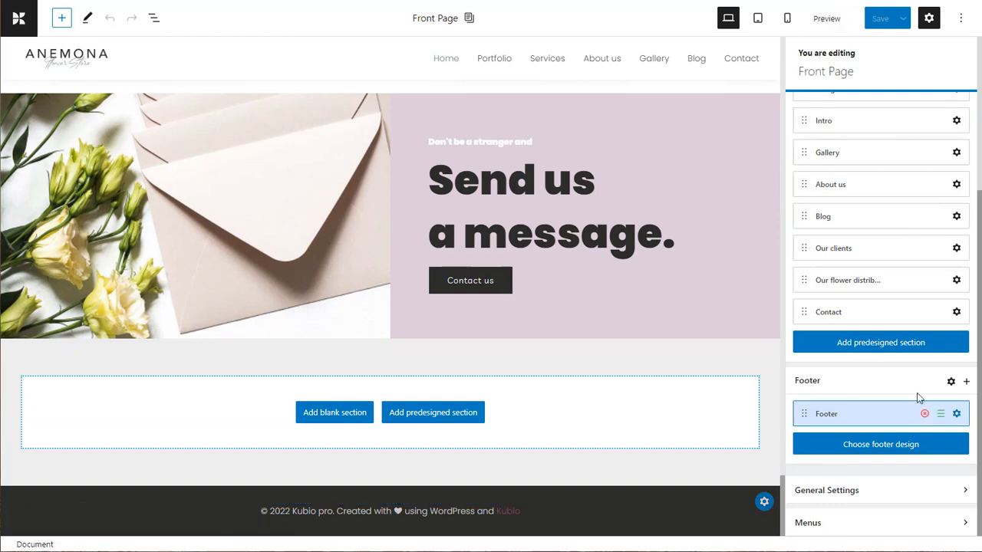
{"action": "left_click", "coordinate": [966, 382]}
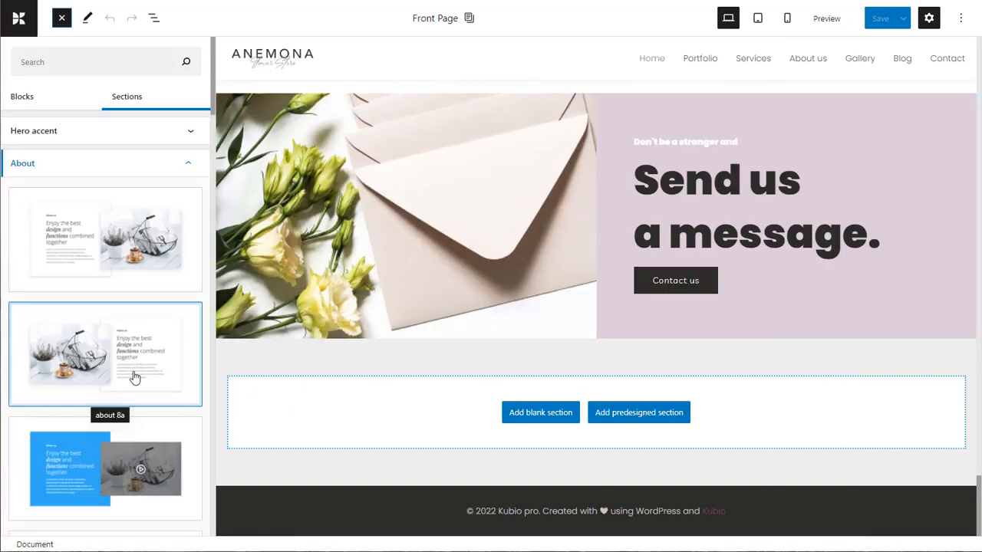
{"action": "scroll", "coordinate": [132, 376], "scroll_direction": "down", "scroll_amount": 10}
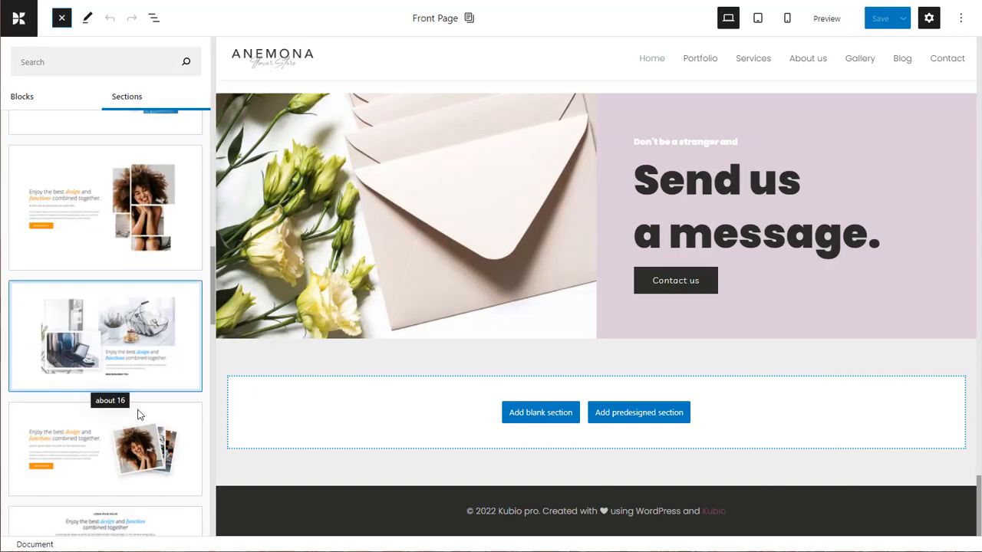
{"action": "left_click", "coordinate": [148, 433]}
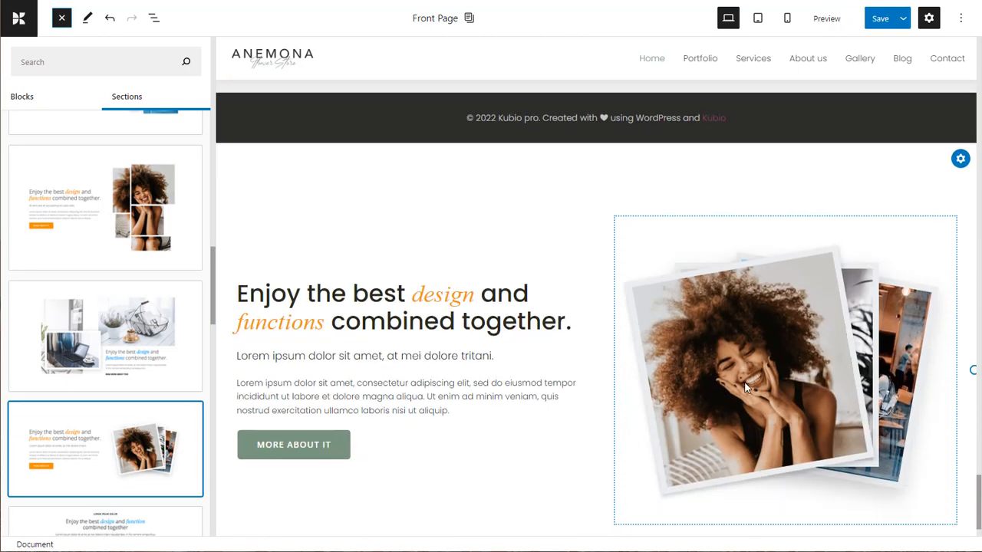
{"action": "left_click", "coordinate": [63, 19]}
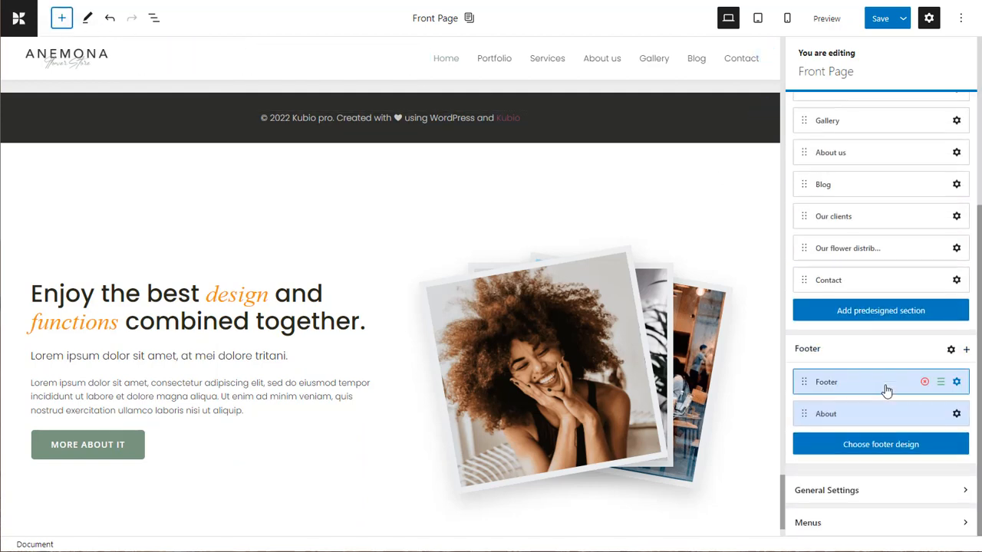
Step: Try to reorder the About section above the Footer section, and delete it from the footer area
{"action": "left_click_drag", "start_coordinate": [804, 417], "coordinate": [803, 387]}
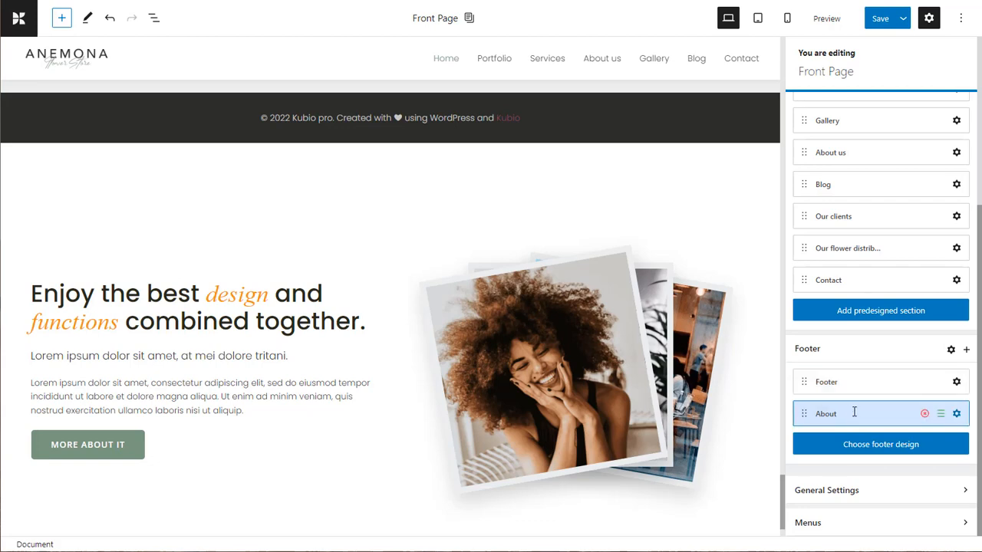
{"action": "left_click", "coordinate": [925, 414]}
Step: Replace the footer design with the predesigned footer2 layout
{"action": "left_click", "coordinate": [880, 445]}
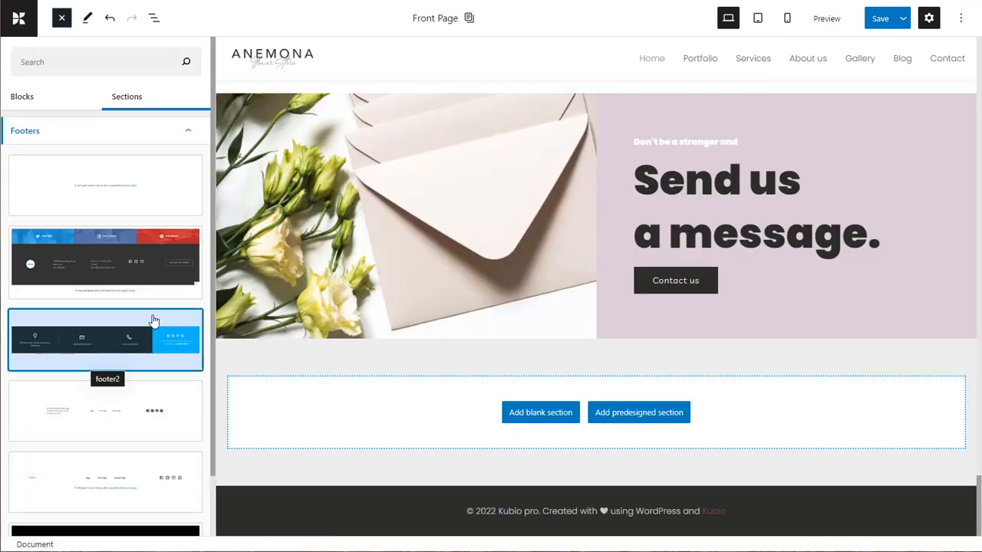
{"action": "left_click", "coordinate": [154, 320]}
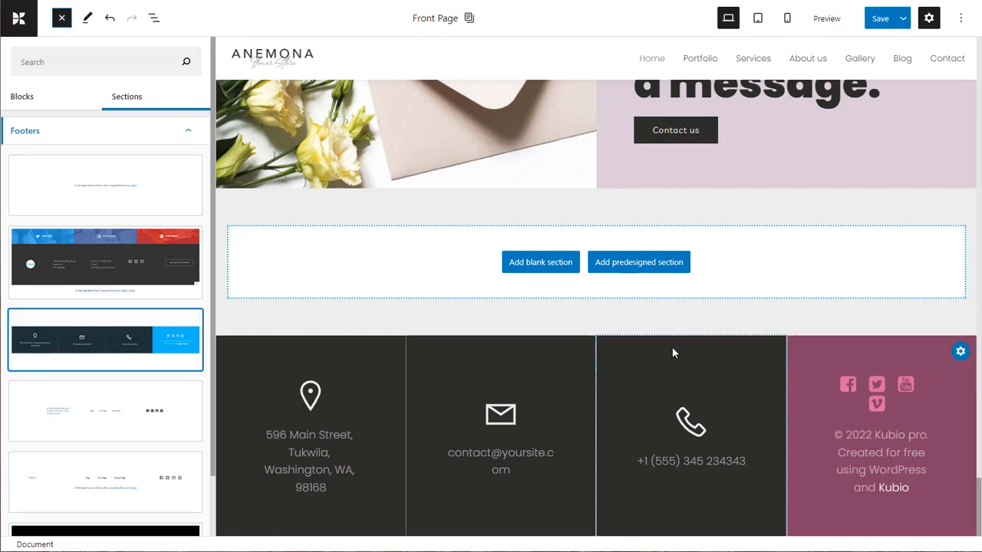
{"action": "left_click", "coordinate": [61, 17]}
{"action": "scroll", "coordinate": [798, 254], "scroll_direction": "down", "scroll_amount": 3}
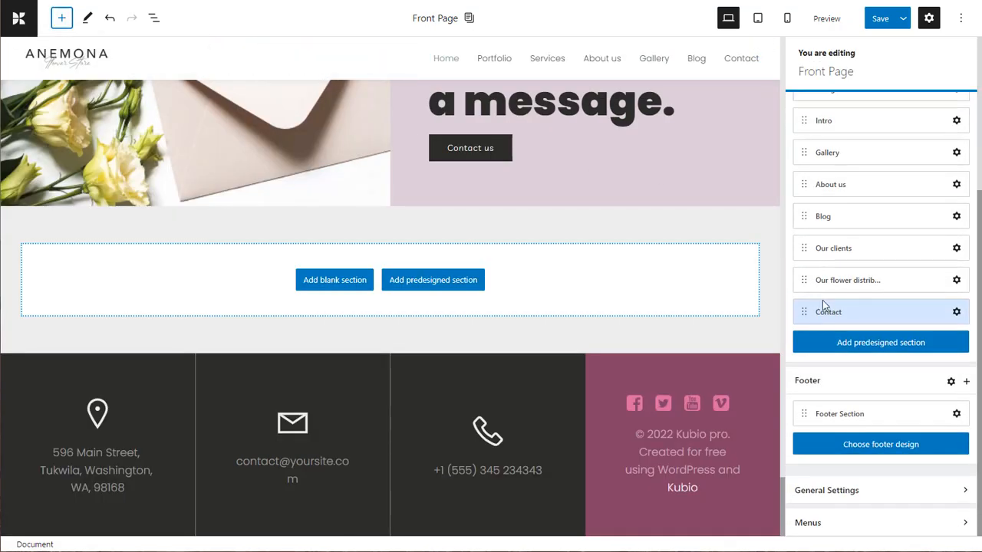
Step: Examine the settings of the new footer's contact icons, phone paragraph, social icons, copyright text and their column
{"action": "left_click", "coordinate": [488, 431]}
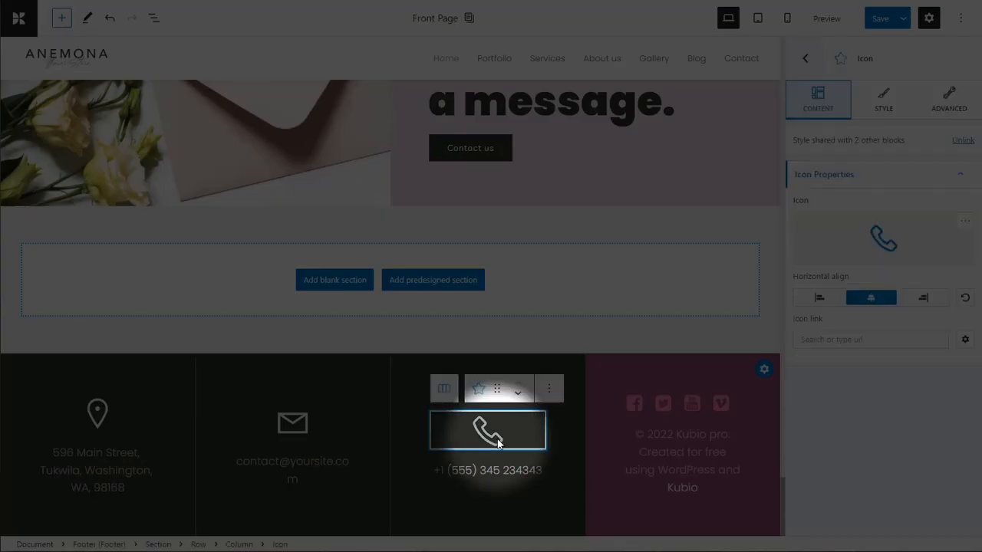
{"action": "left_click", "coordinate": [313, 421]}
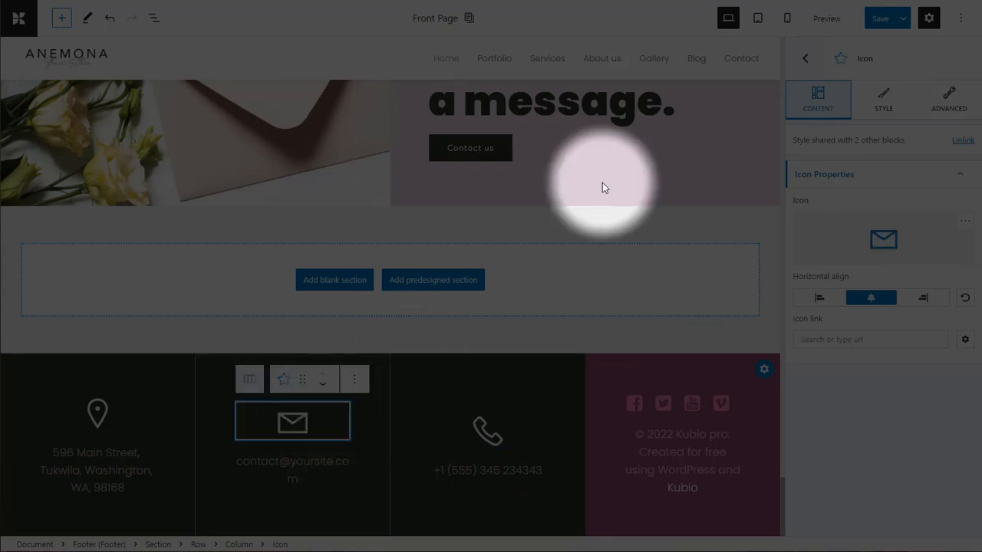
{"action": "left_click", "coordinate": [508, 469]}
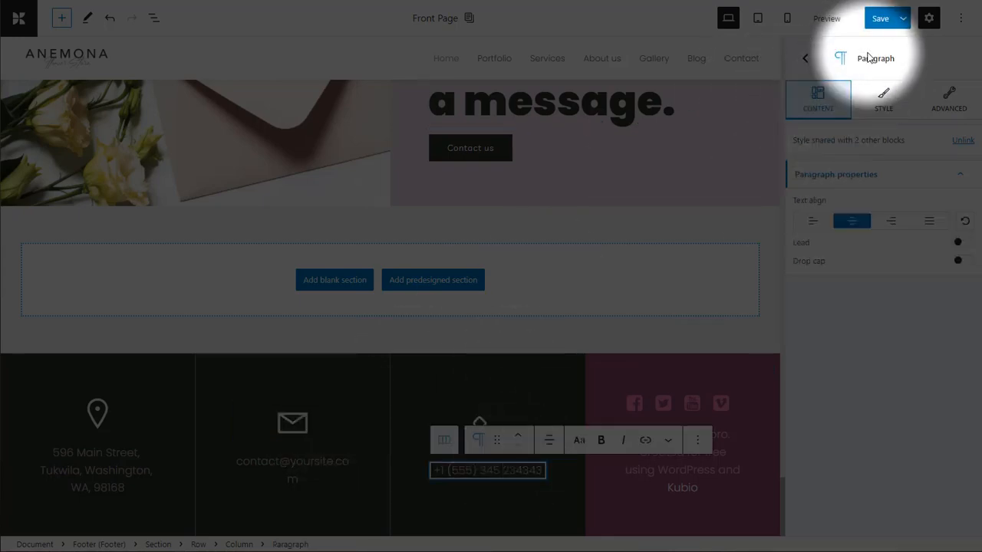
{"action": "left_click", "coordinate": [721, 403]}
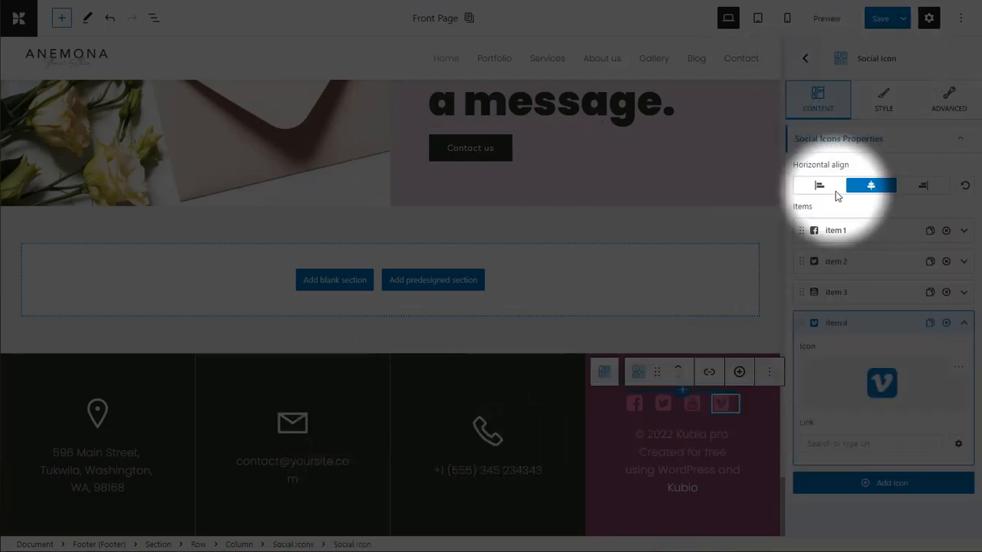
{"action": "left_click", "coordinate": [701, 442]}
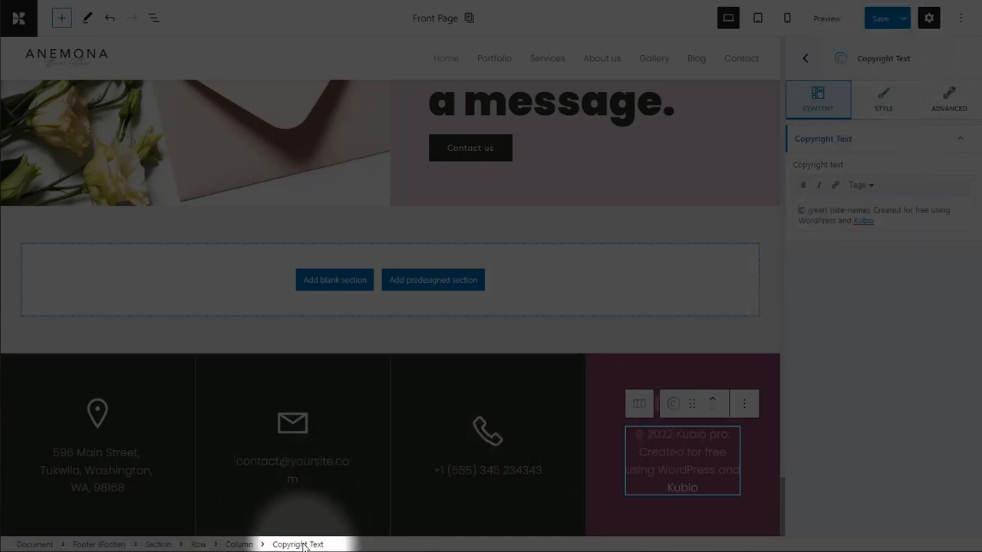
{"action": "left_click", "coordinate": [639, 404]}
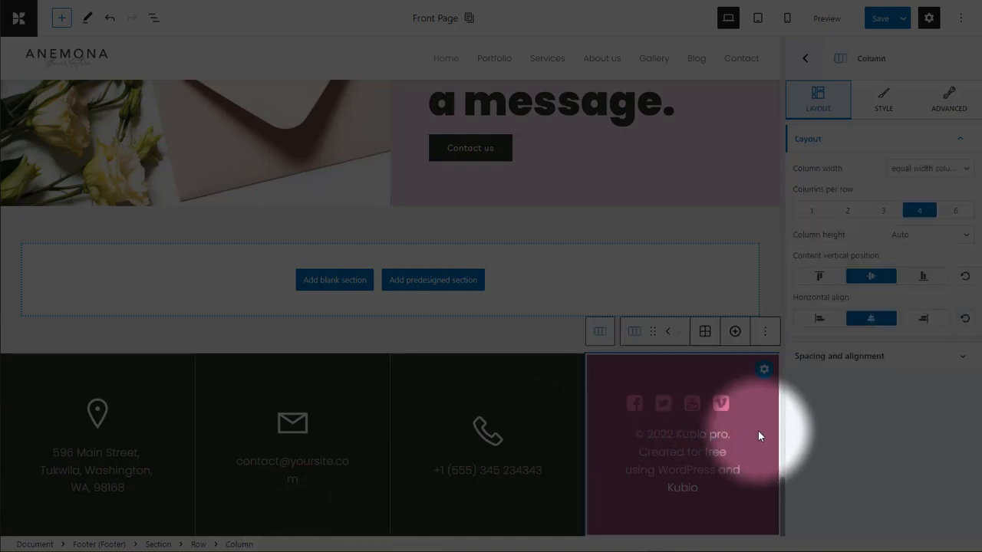
{"action": "left_click", "coordinate": [724, 406]}
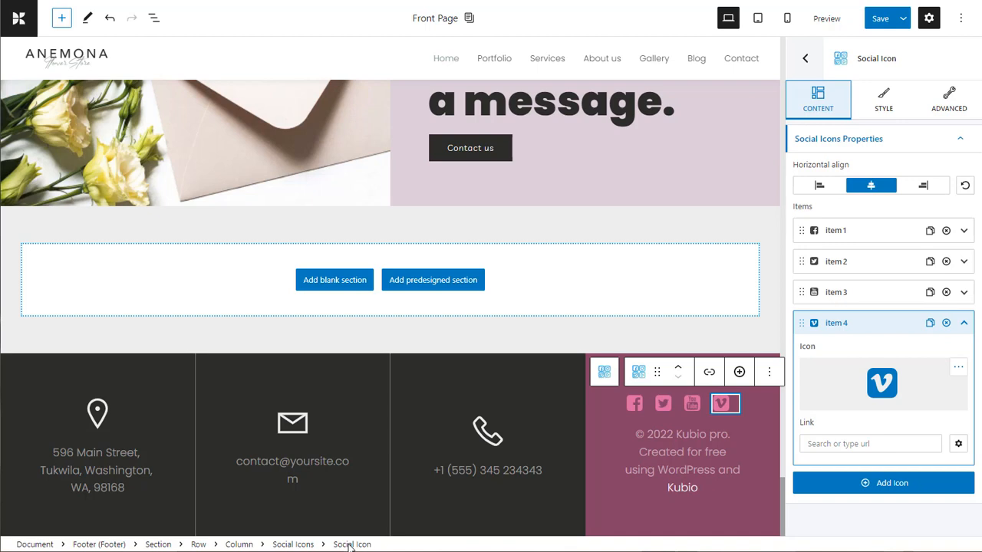
Step: Select the whole footer block and review its layout, style and advanced settings
{"action": "left_click", "coordinate": [100, 545]}
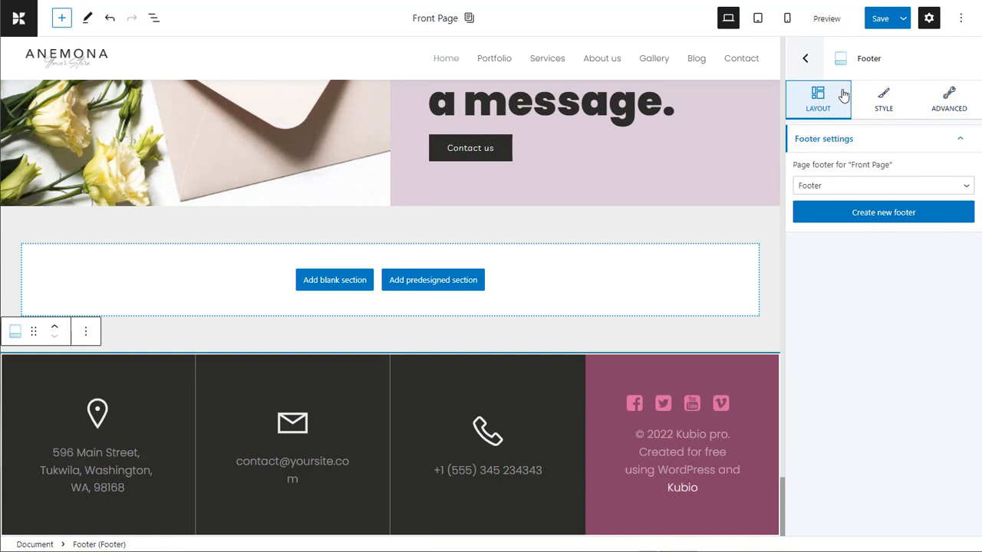
{"action": "left_click", "coordinate": [885, 100]}
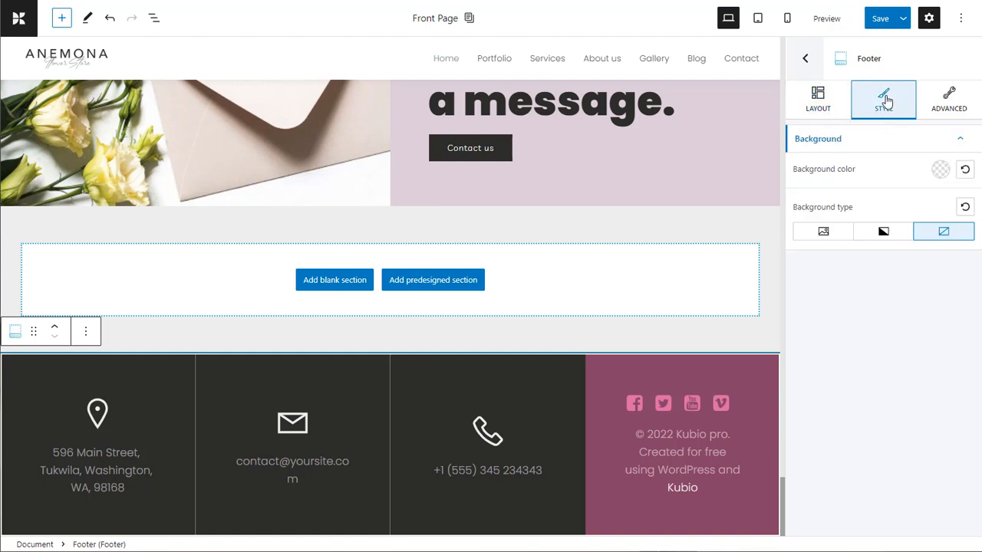
{"action": "left_click", "coordinate": [949, 100]}
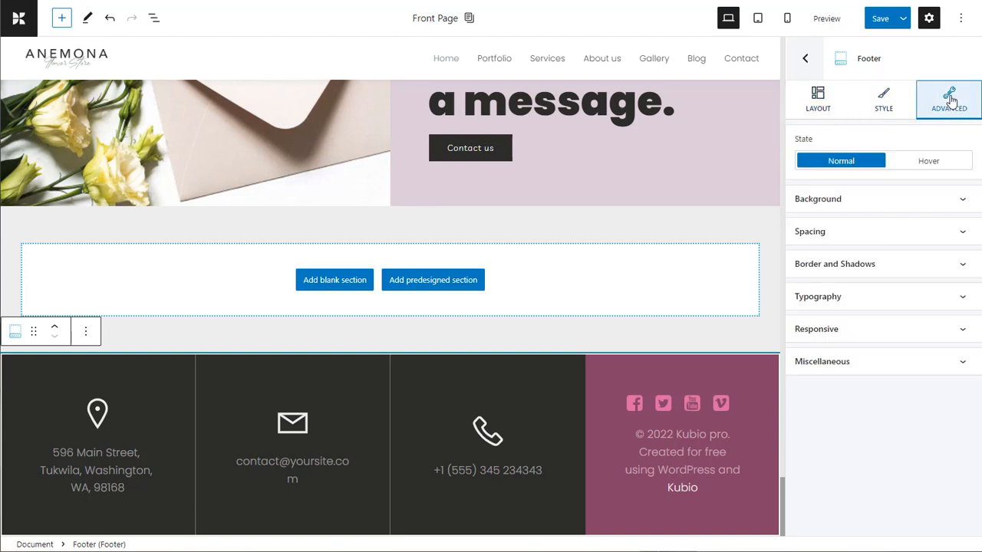
{"action": "left_click", "coordinate": [827, 103]}
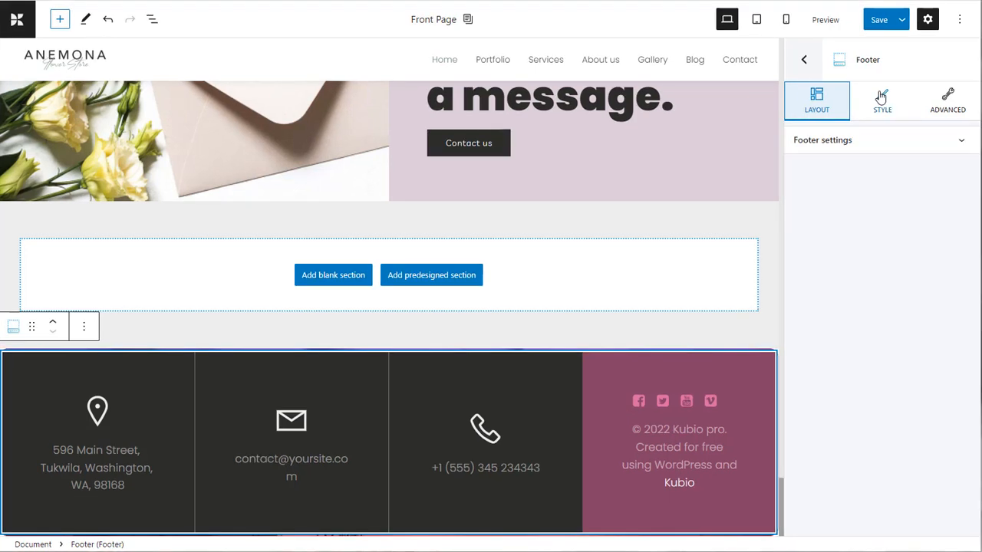
Step: Check the color choices available for the footer's background in its style settings
{"action": "left_click", "coordinate": [881, 97]}
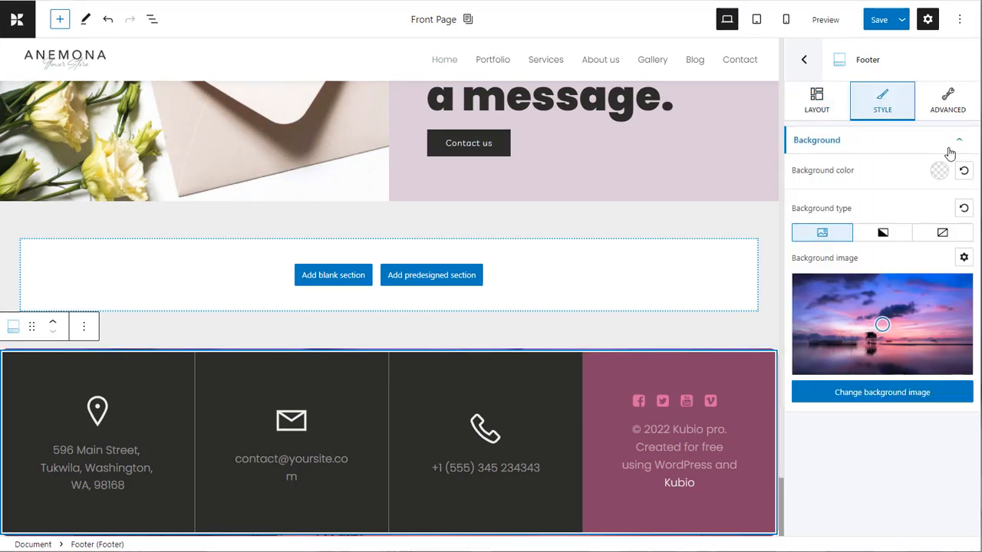
{"action": "left_click", "coordinate": [938, 170]}
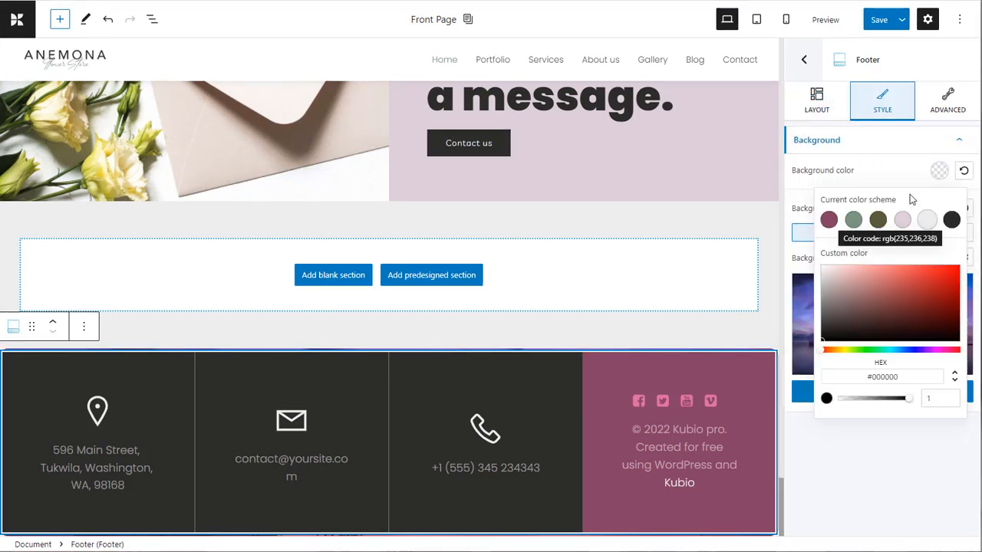
{"action": "left_click", "coordinate": [902, 188]}
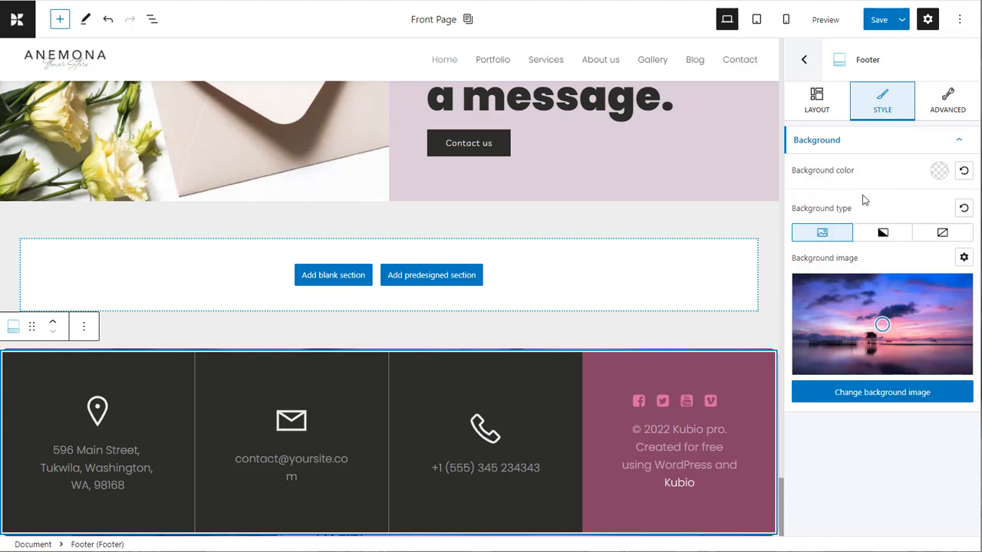
Step: Try the image and gradient background types with the orange gradient preset, and set the footer's background type to None
{"action": "left_click", "coordinate": [890, 238]}
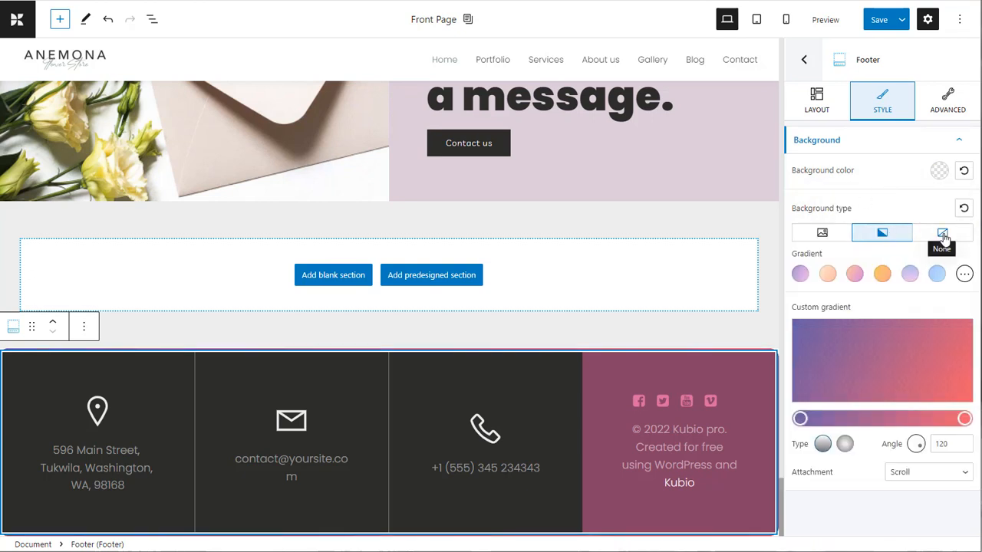
{"action": "left_click", "coordinate": [941, 234]}
{"action": "left_click", "coordinate": [834, 234]}
{"action": "left_click", "coordinate": [880, 235]}
{"action": "left_click", "coordinate": [882, 274]}
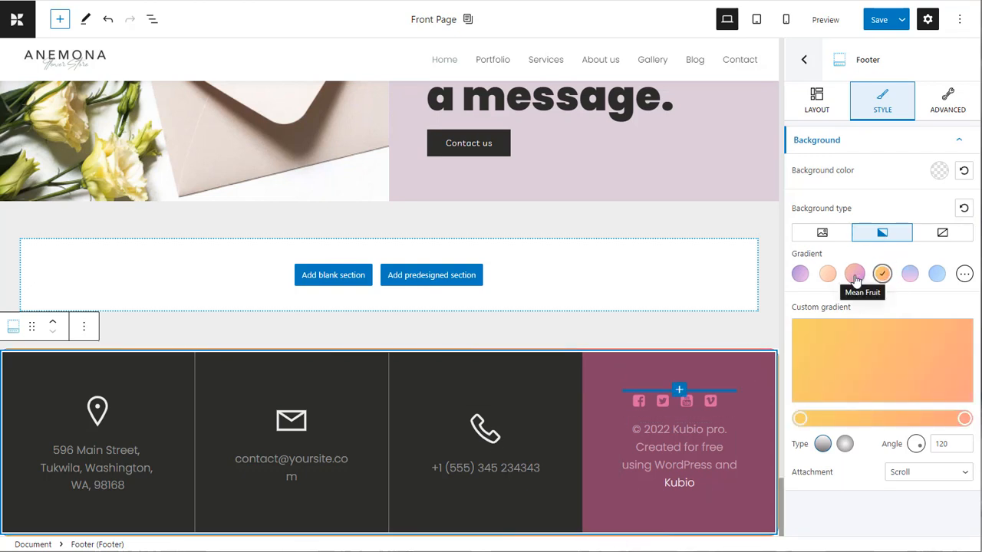
{"action": "left_click", "coordinate": [941, 234]}
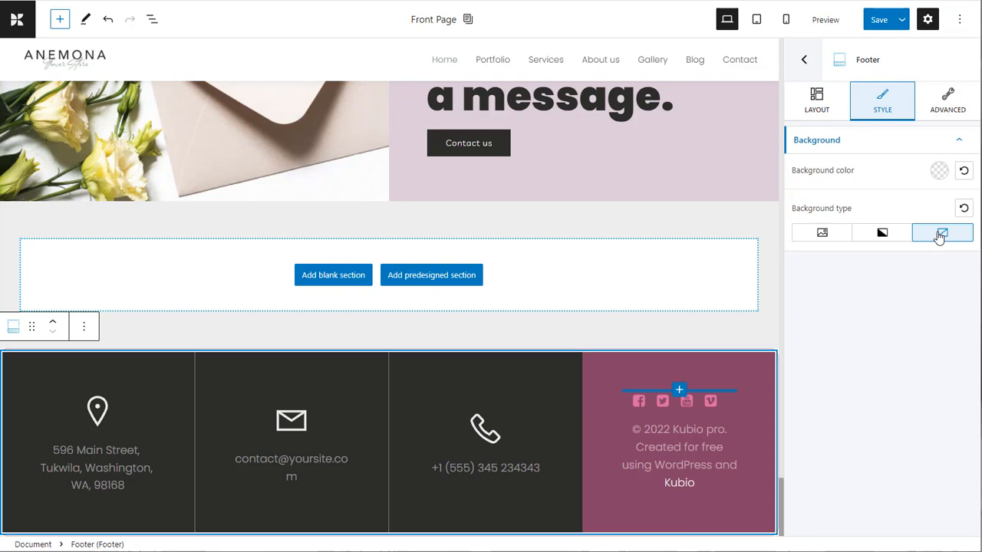
Step: Set the background color of the footer column with the social icons to the darker scheme shade #86144F
{"action": "left_click", "coordinate": [710, 358]}
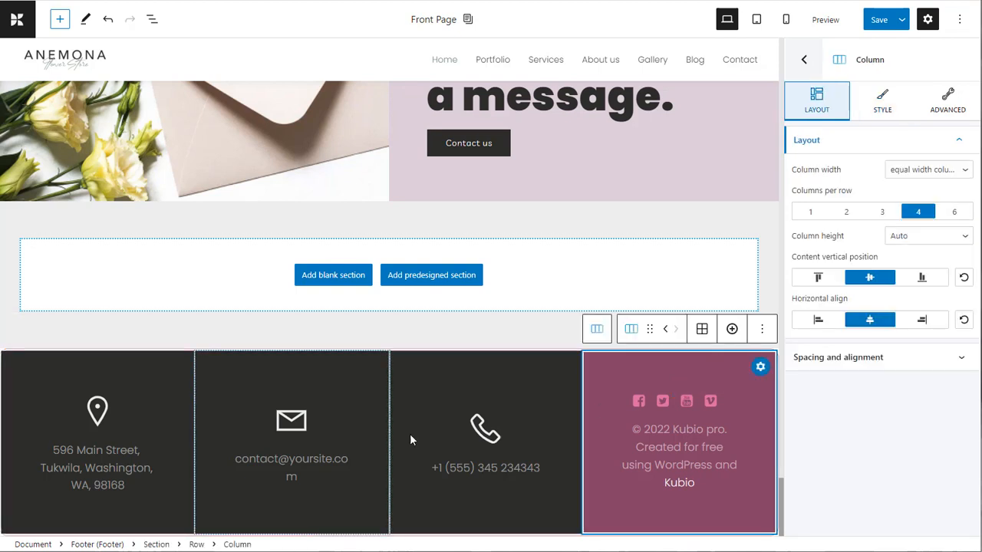
{"action": "left_click", "coordinate": [880, 103]}
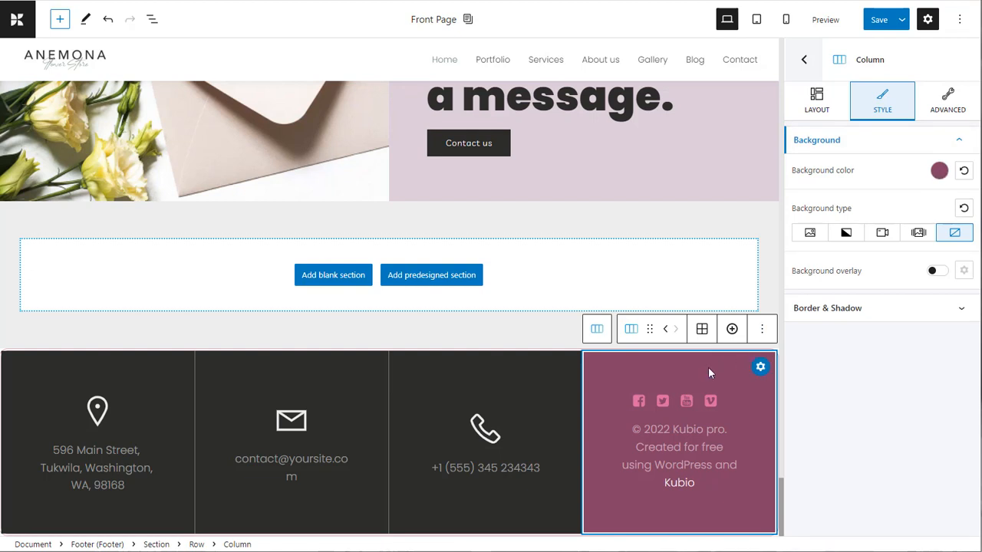
{"action": "left_click", "coordinate": [938, 171]}
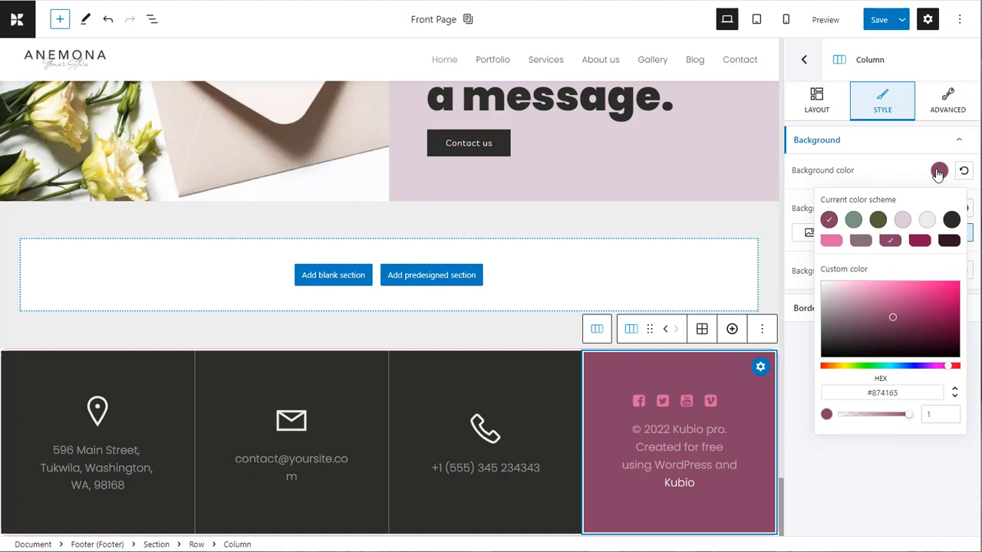
{"action": "left_click", "coordinate": [919, 241]}
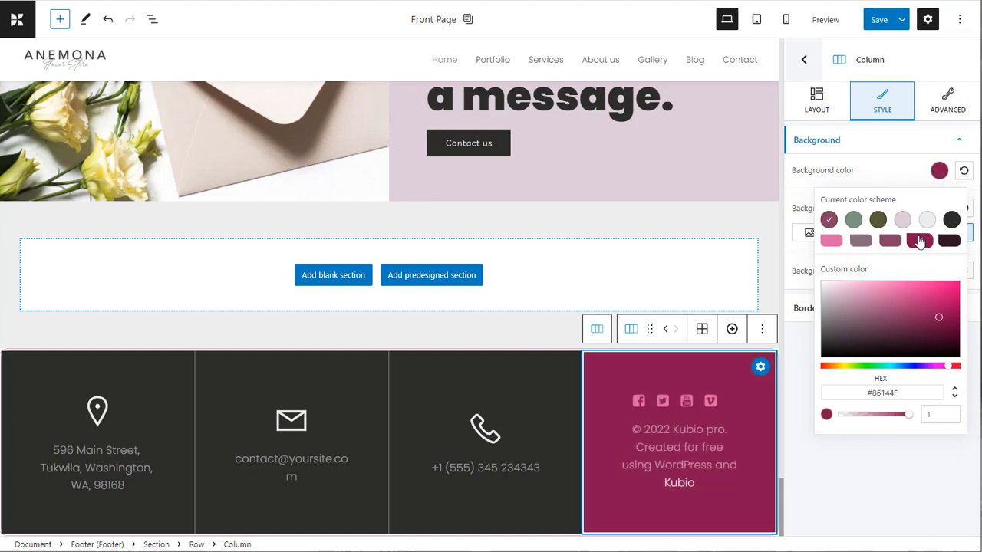
Step: Review the footer's advanced settings for background, spacing, border and shadows, and typography
{"action": "left_click", "coordinate": [949, 106]}
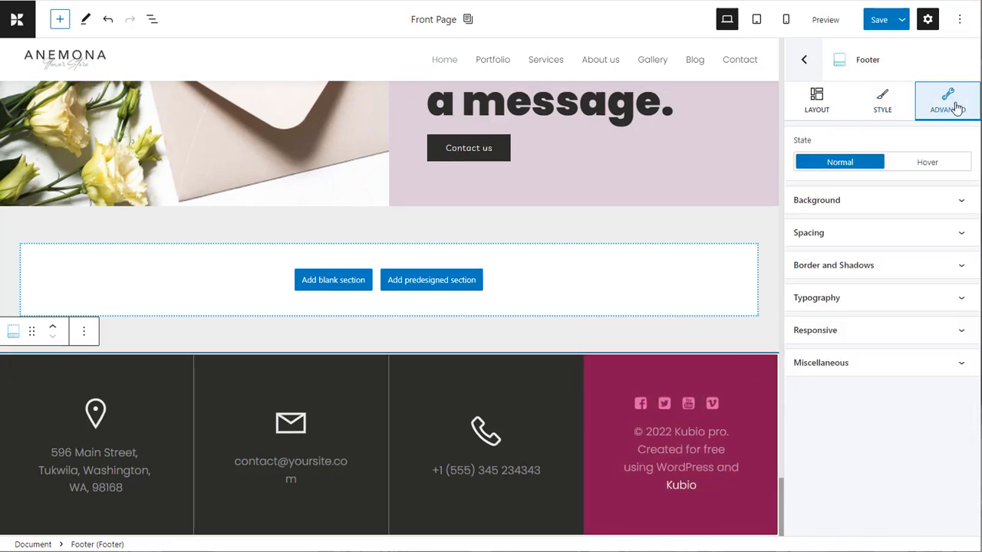
{"action": "left_click", "coordinate": [898, 201]}
{"action": "left_click", "coordinate": [898, 201]}
{"action": "left_click", "coordinate": [888, 237]}
{"action": "left_click", "coordinate": [887, 237]}
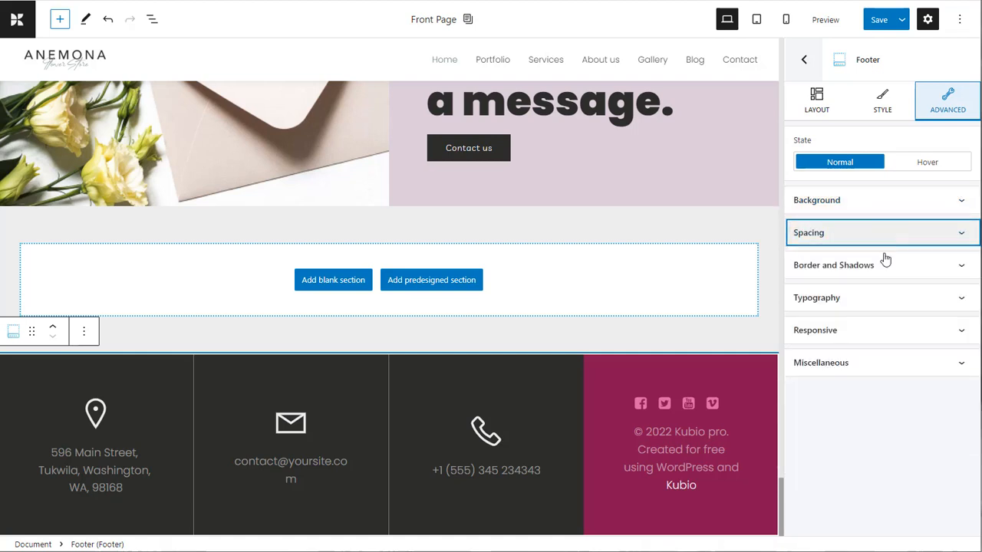
{"action": "left_click", "coordinate": [883, 266]}
{"action": "left_click", "coordinate": [882, 267]}
{"action": "left_click", "coordinate": [882, 299]}
{"action": "left_click", "coordinate": [882, 299]}
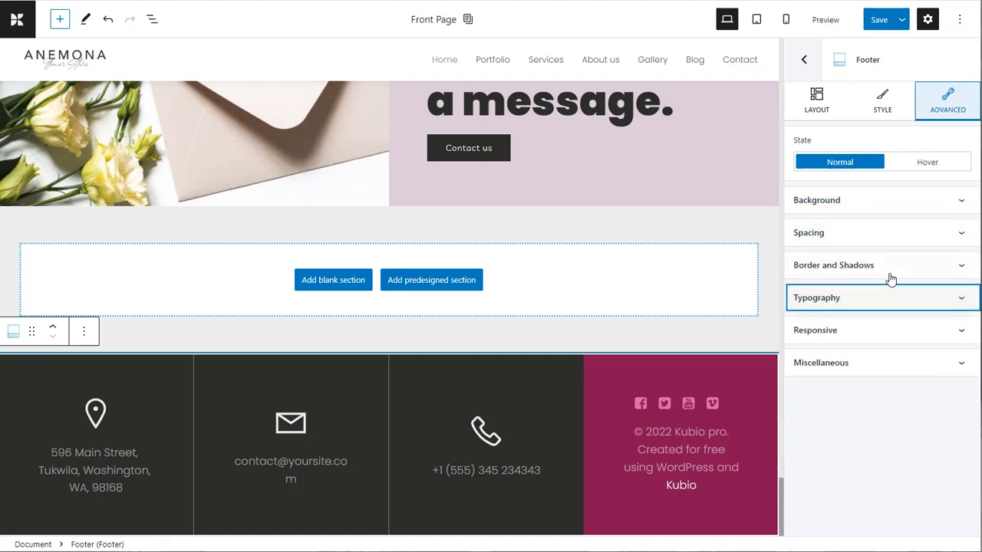
Step: Give the footer a double border 8 px wide in its advanced settings
{"action": "left_click", "coordinate": [890, 277]}
{"action": "left_click", "coordinate": [848, 325]}
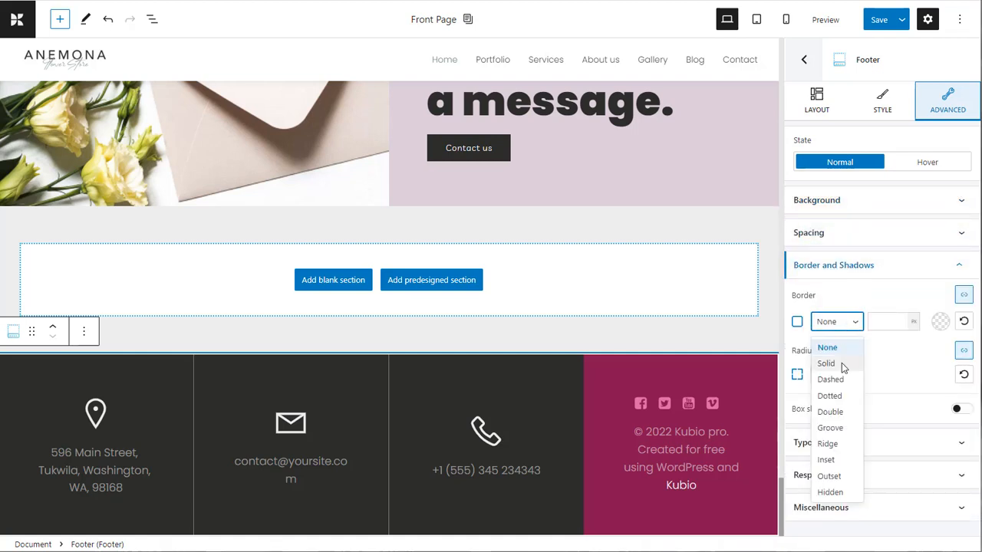
{"action": "left_click", "coordinate": [841, 414]}
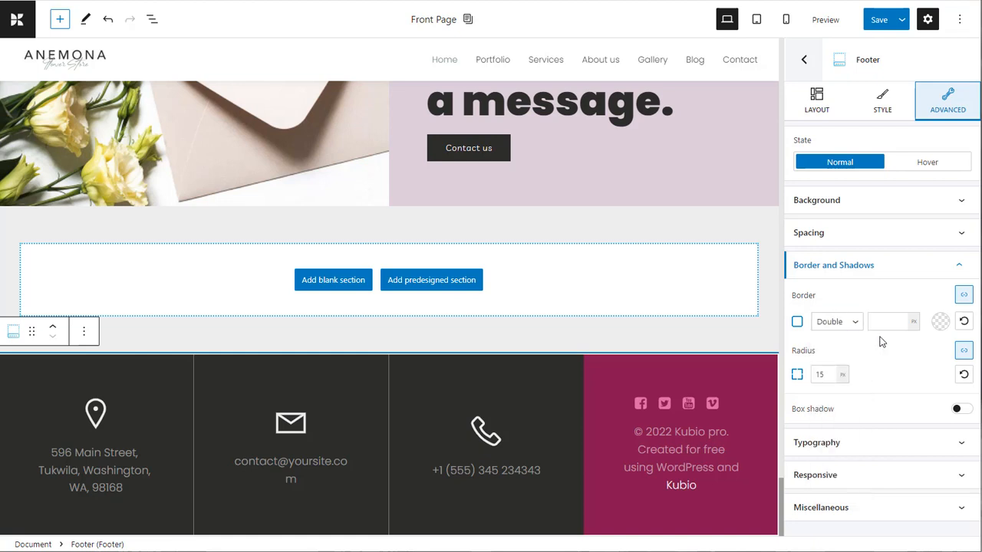
{"action": "left_click", "coordinate": [883, 320]}
{"action": "type", "text": "8"}
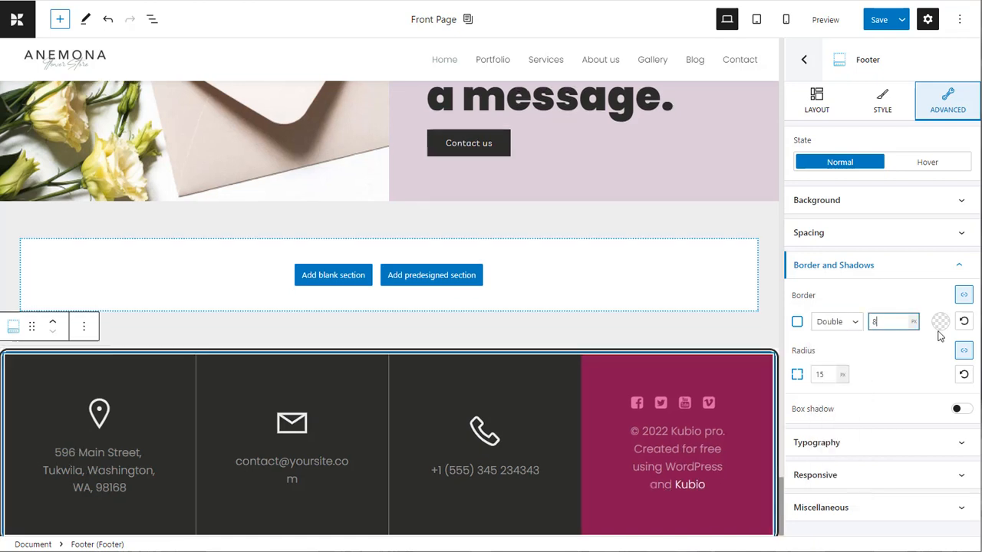
Step: Color the footer's border with the scheme shade #DD3ABF, set its radius to 30 px and save the page
{"action": "left_click", "coordinate": [940, 321]}
{"action": "left_click", "coordinate": [892, 372]}
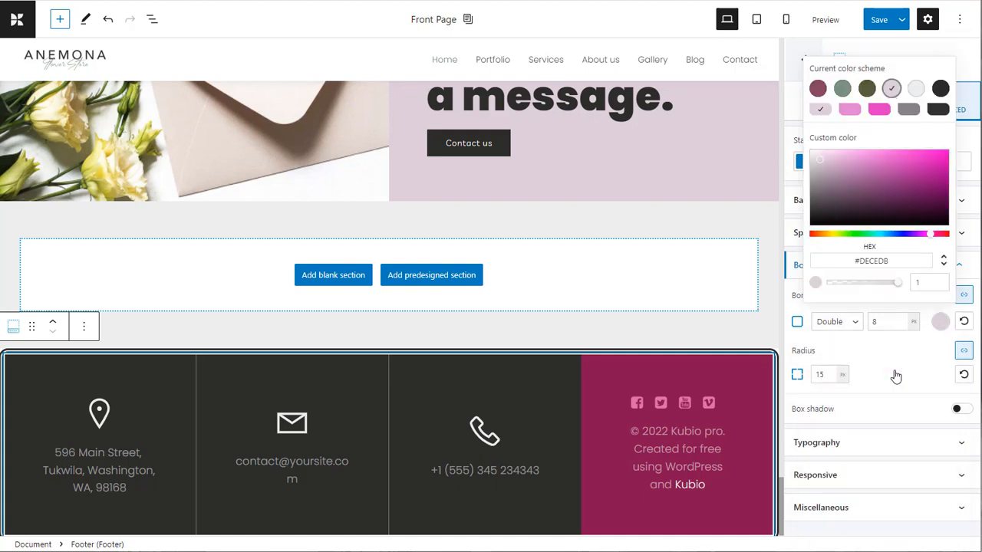
{"action": "left_click", "coordinate": [882, 111]}
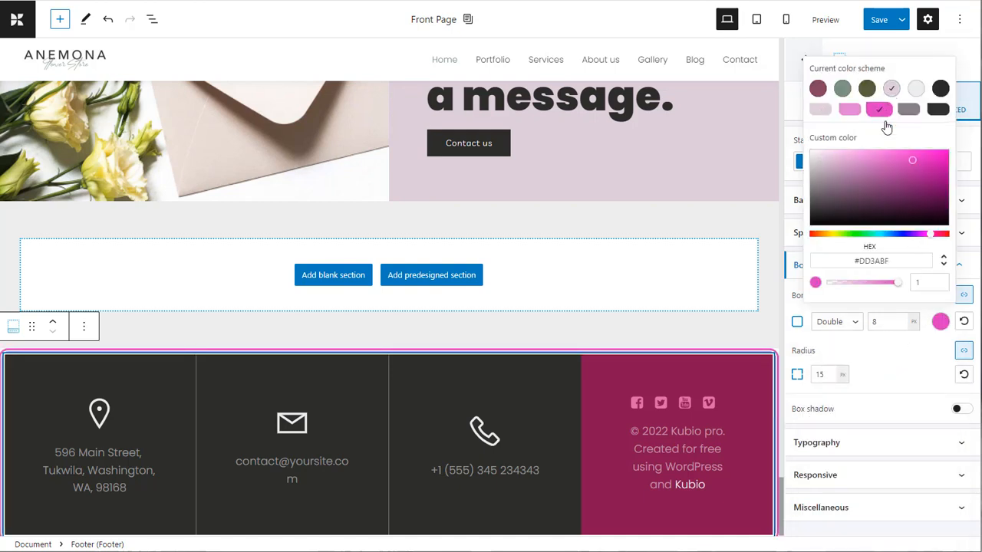
{"action": "double_click", "coordinate": [821, 374]}
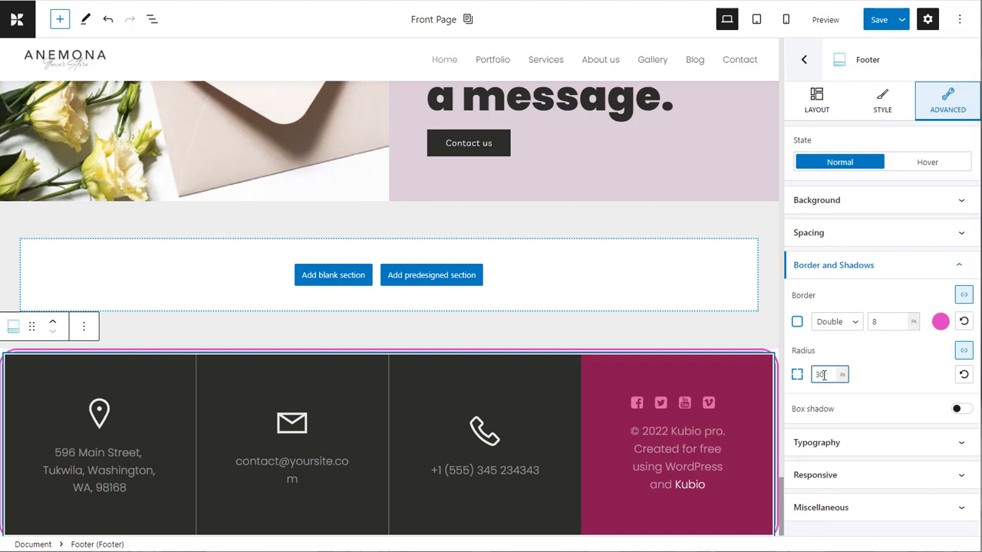
{"action": "left_click", "coordinate": [879, 21]}
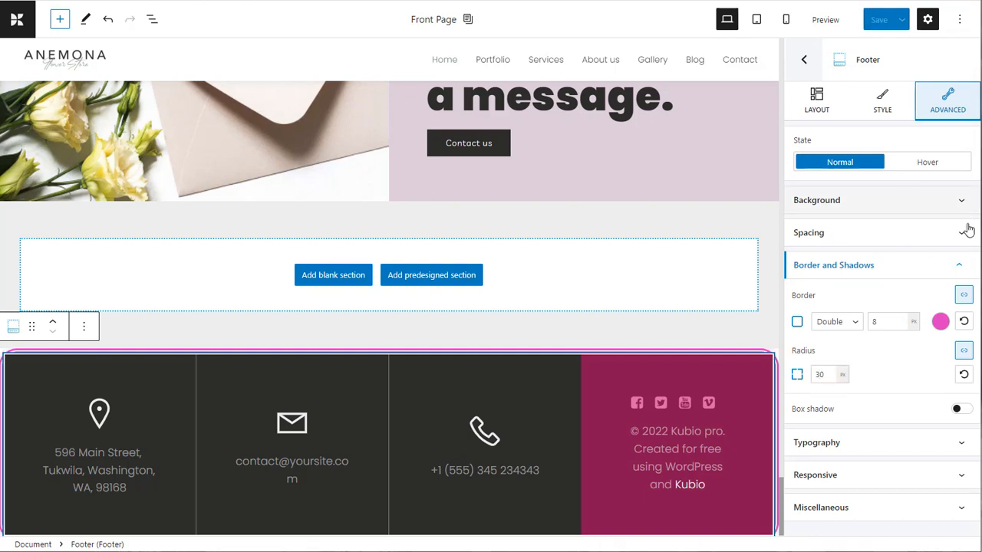
Step: Unlink the footer's margins and set the top and bottom margins to 50 px each
{"action": "left_click", "coordinate": [961, 262]}
{"action": "left_click", "coordinate": [960, 245]}
{"action": "left_click", "coordinate": [824, 335]}
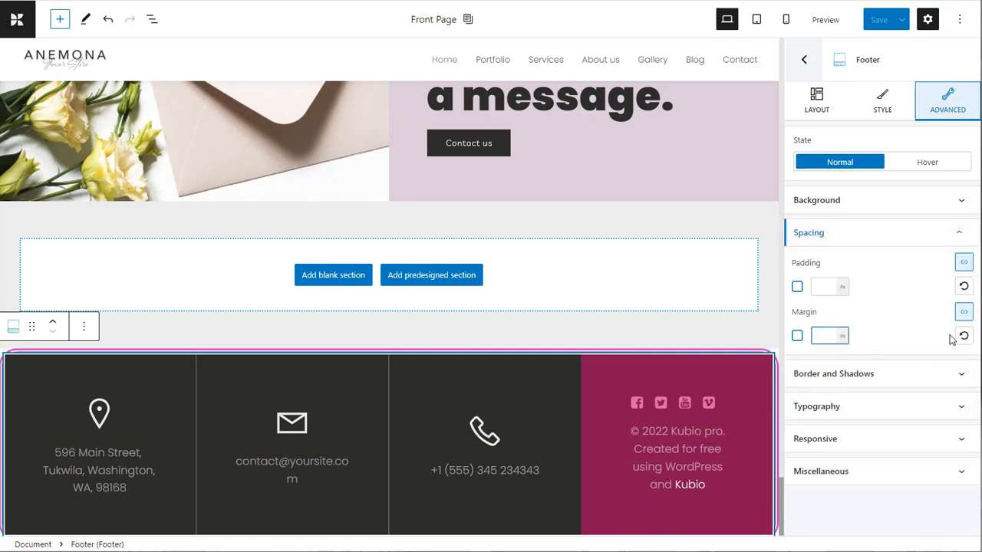
{"action": "left_click", "coordinate": [963, 312]}
{"action": "left_click", "coordinate": [889, 336]}
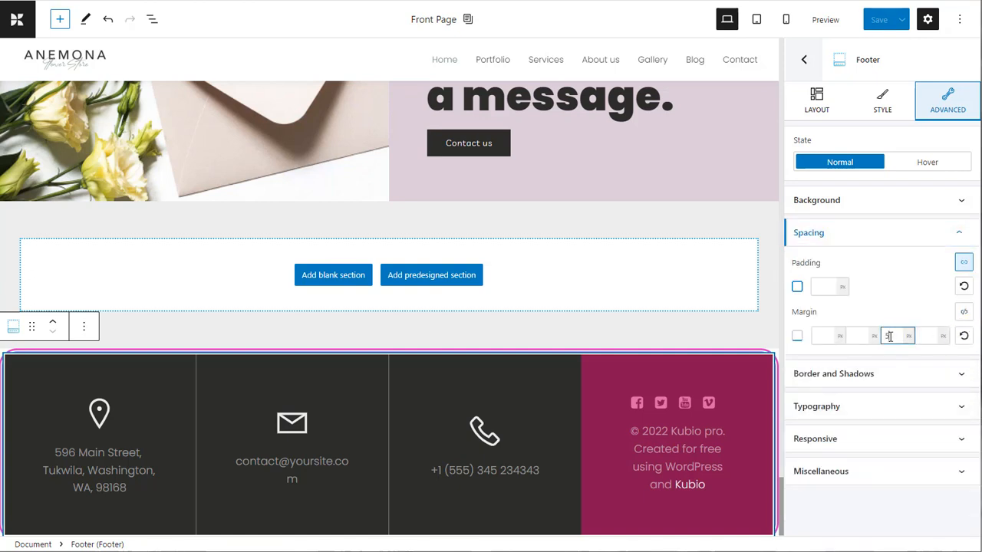
{"action": "type", "text": "50"}
{"action": "left_click", "coordinate": [824, 335]}
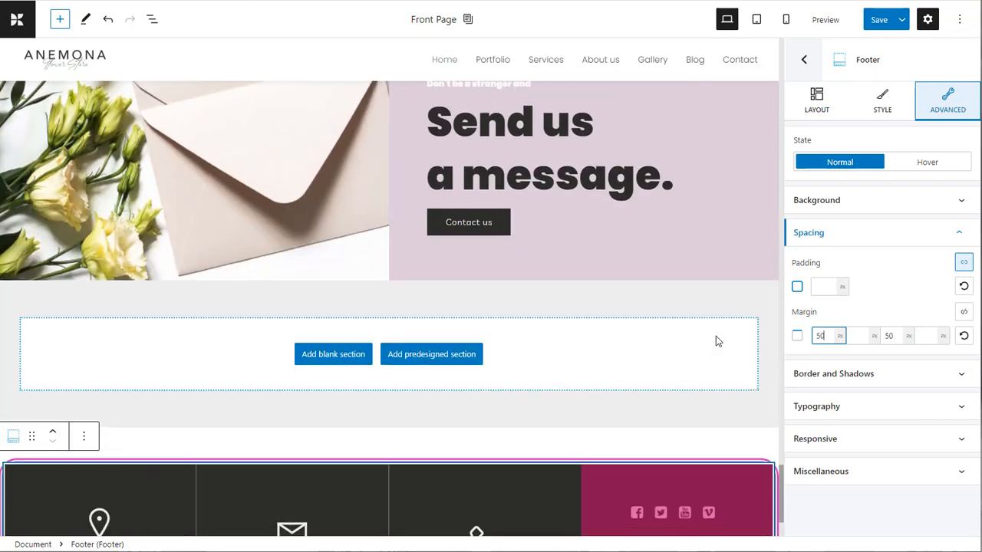
Step: Save the page and check the footer in the page preview, closing the preview when done
{"action": "scroll", "coordinate": [715, 336], "scroll_direction": "down", "scroll_amount": 2}
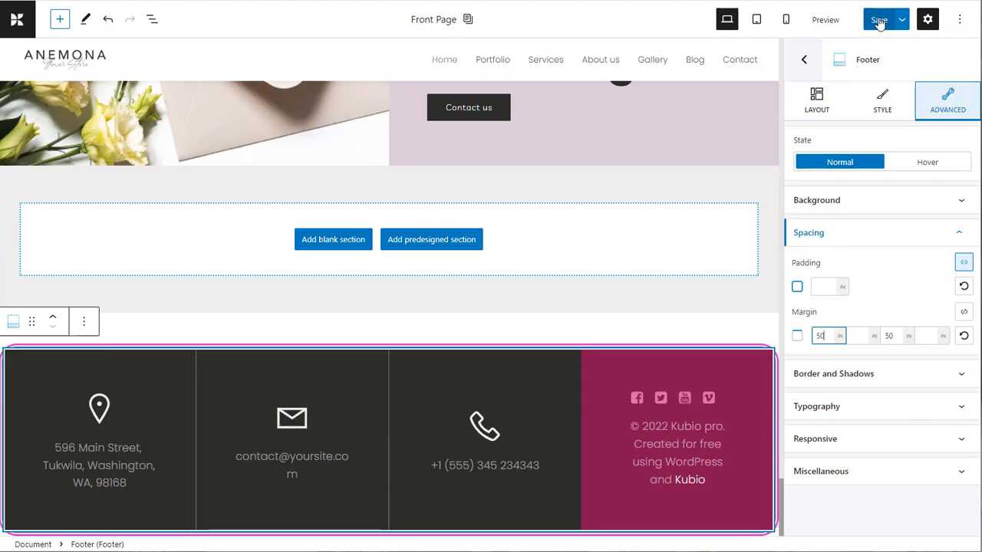
{"action": "left_click", "coordinate": [833, 24]}
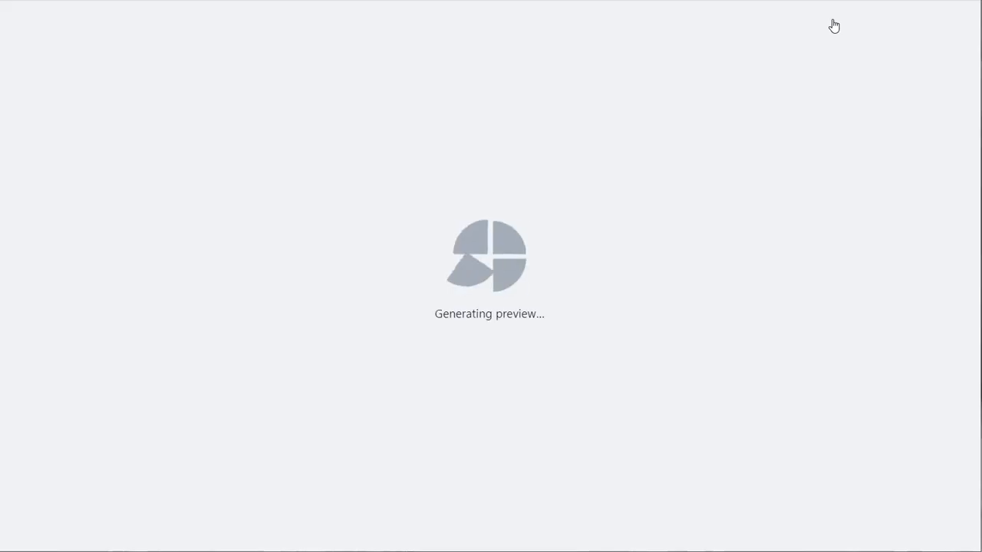
{"action": "scroll", "coordinate": [765, 247], "scroll_direction": "down", "scroll_amount": 20}
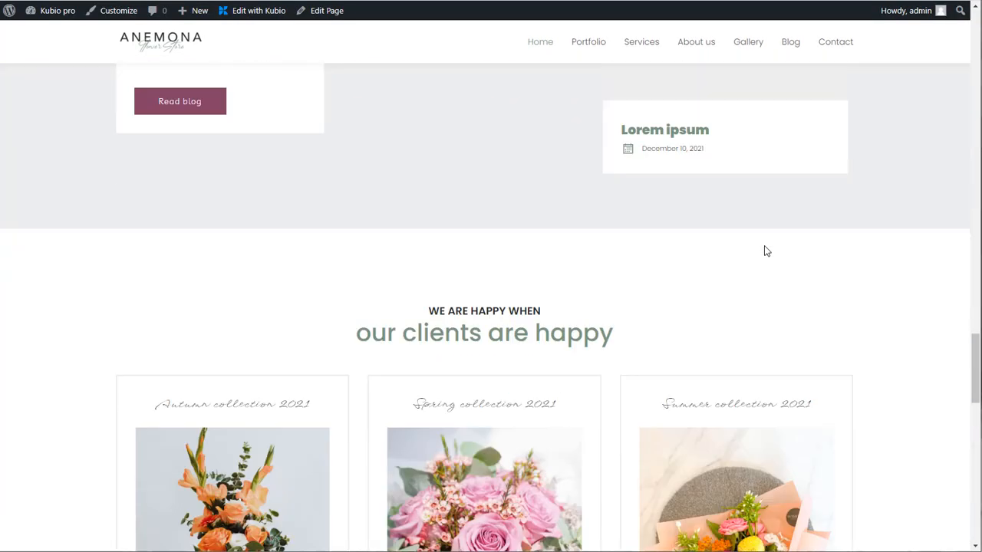
{"action": "scroll", "coordinate": [764, 247], "scroll_direction": "down", "scroll_amount": 15}
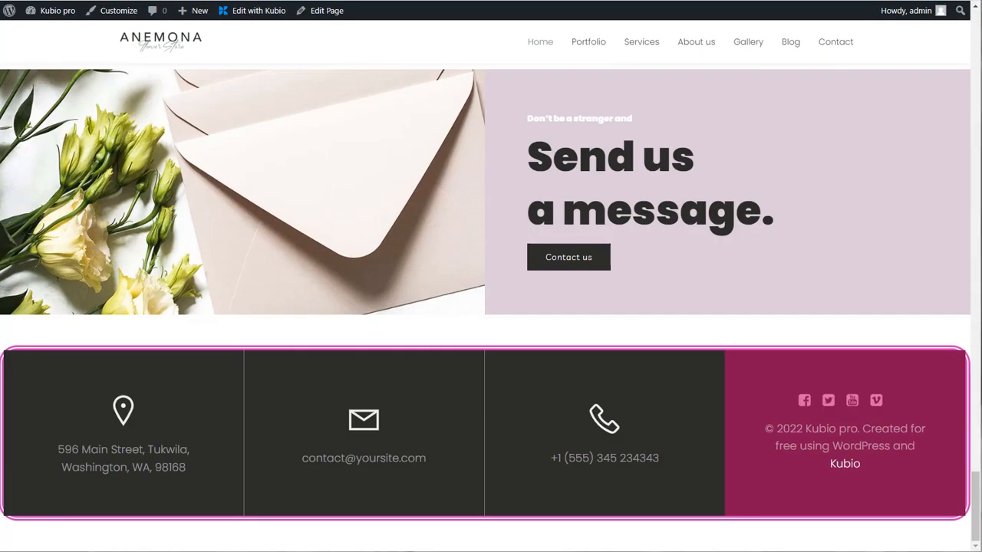
{"action": "key", "text": "ctrl+w"}
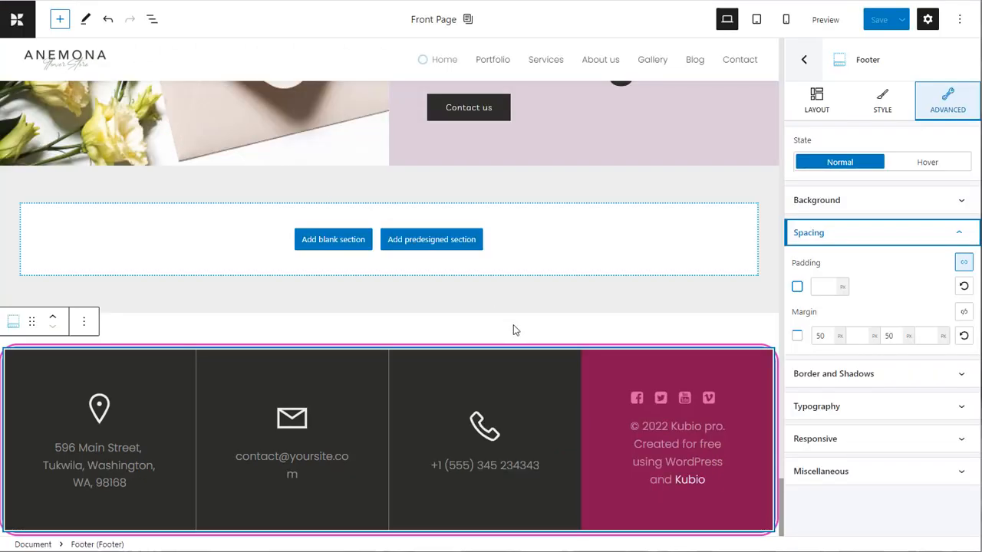
Step: Set the icon color of the footer's whole Social Icons block to the light scheme color #EBECEE
{"action": "left_click", "coordinate": [709, 397]}
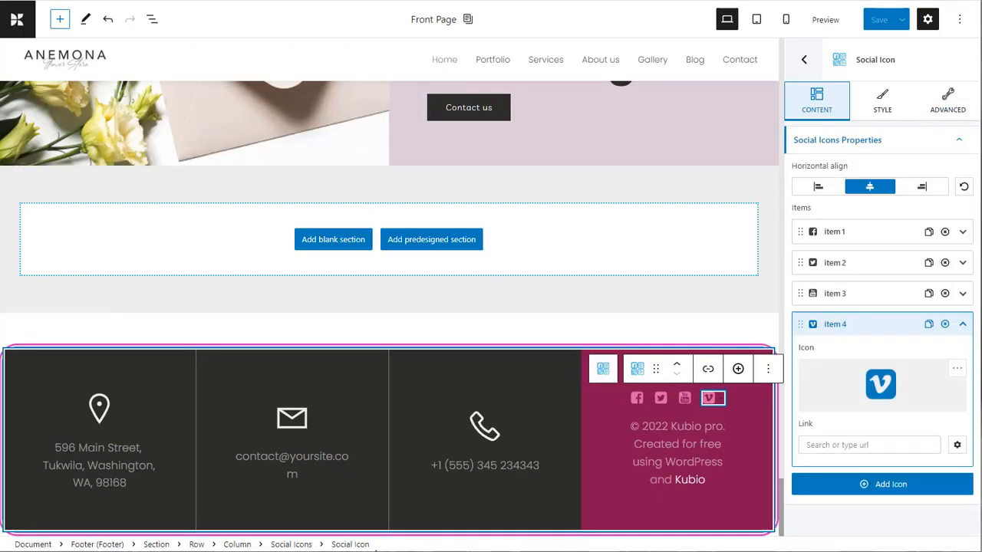
{"action": "left_click", "coordinate": [295, 545]}
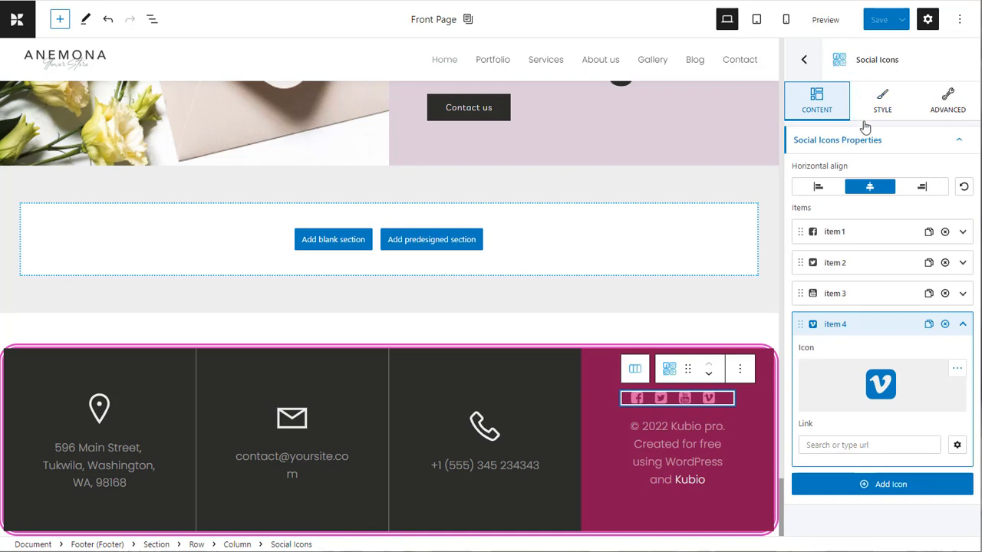
{"action": "left_click", "coordinate": [951, 107]}
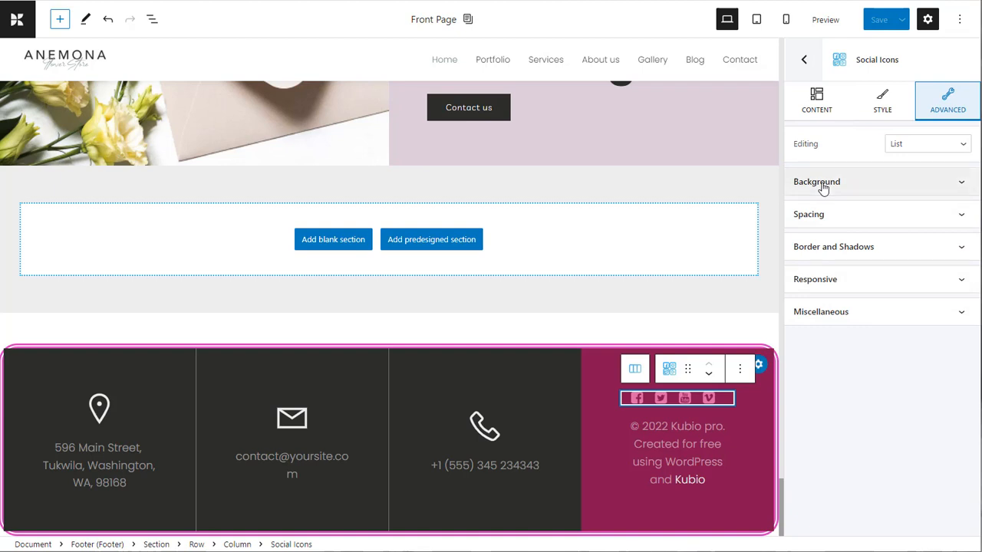
{"action": "left_click", "coordinate": [890, 105]}
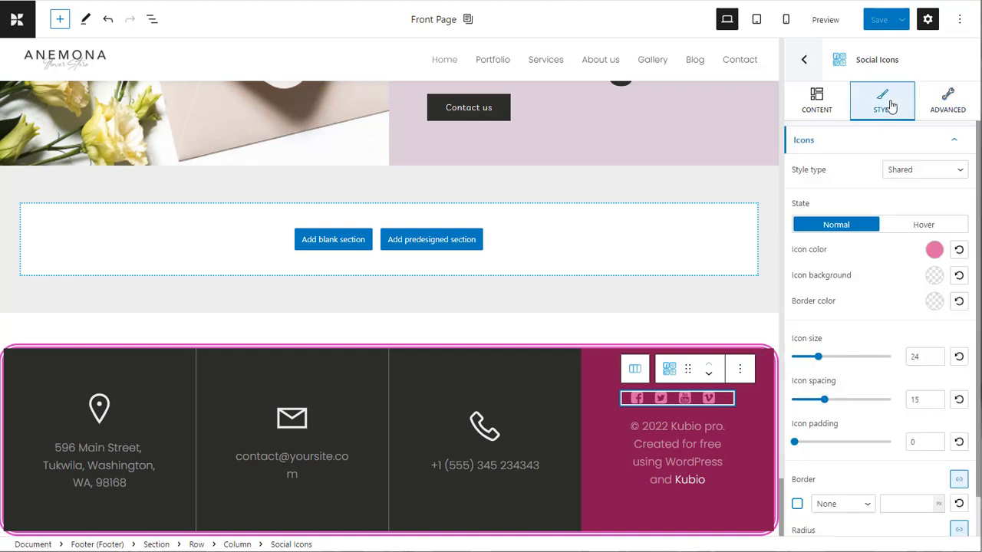
{"action": "left_click", "coordinate": [934, 250]}
{"action": "left_click", "coordinate": [897, 299]}
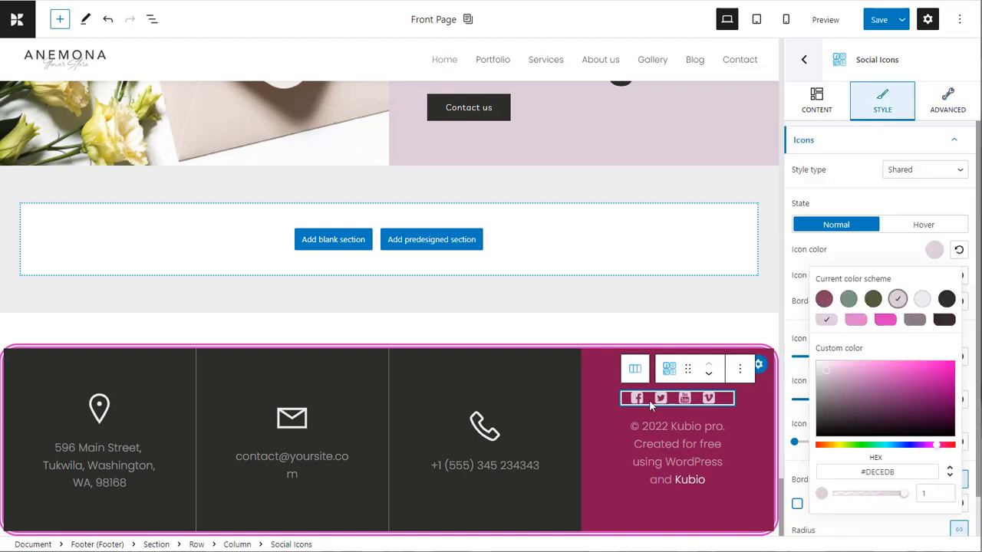
{"action": "left_click", "coordinate": [922, 298]}
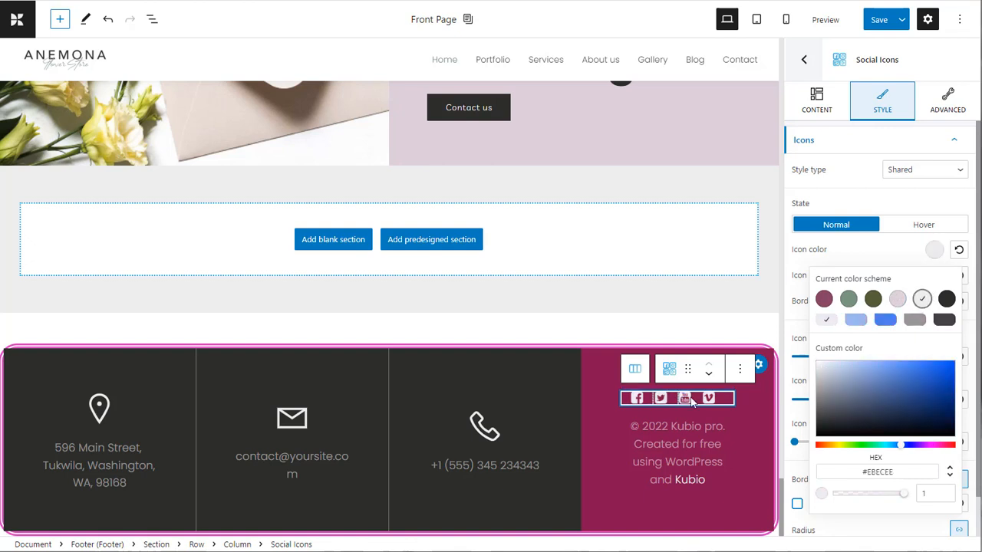
{"action": "left_click", "coordinate": [869, 257]}
Step: Set the social icons' size to 32 and their spacing to 9, and save the page
{"action": "mouse_move", "coordinate": [818, 358]}
{"action": "left_mouse_down"}
{"action": "mouse_move", "coordinate": [803, 359]}
{"action": "mouse_move", "coordinate": [814, 358]}
{"action": "left_mouse_up"}
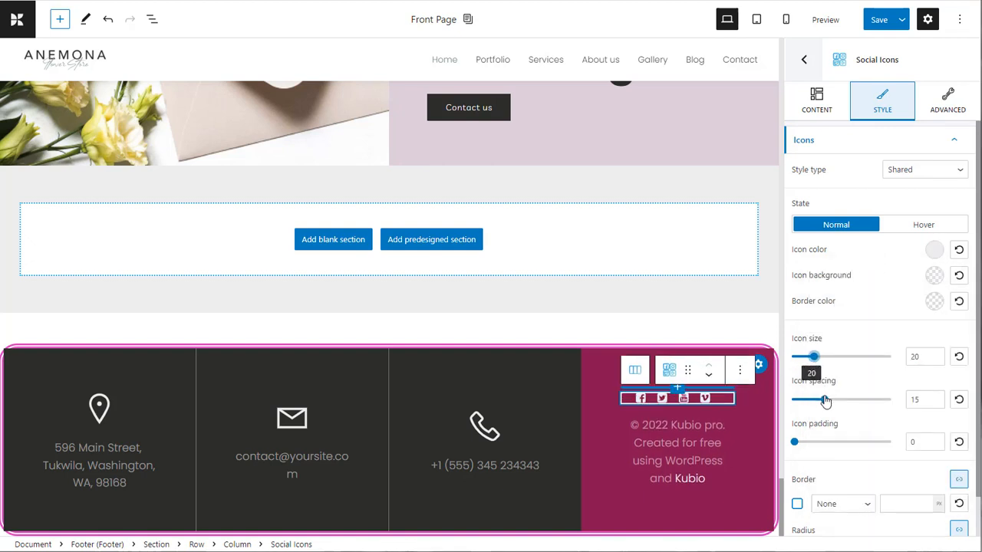
{"action": "mouse_move", "coordinate": [824, 400]}
{"action": "left_mouse_down"}
{"action": "mouse_move", "coordinate": [854, 400]}
{"action": "mouse_move", "coordinate": [811, 399]}
{"action": "left_mouse_up"}
{"action": "mouse_move", "coordinate": [813, 357]}
{"action": "left_mouse_down"}
{"action": "mouse_move", "coordinate": [840, 359]}
{"action": "mouse_move", "coordinate": [825, 359]}
{"action": "left_mouse_up"}
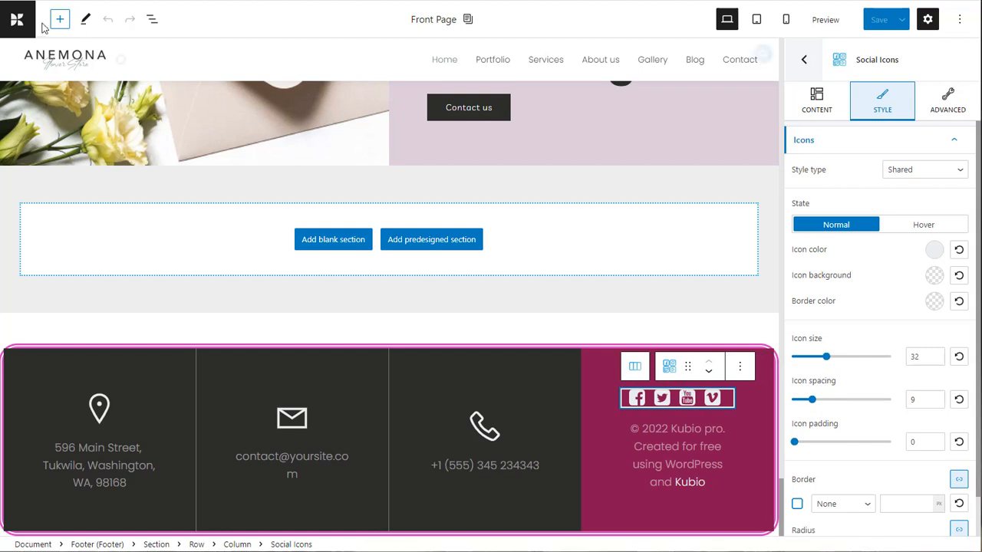
Step: Open the About us page for editing and go to its footer
{"action": "left_click", "coordinate": [17, 19]}
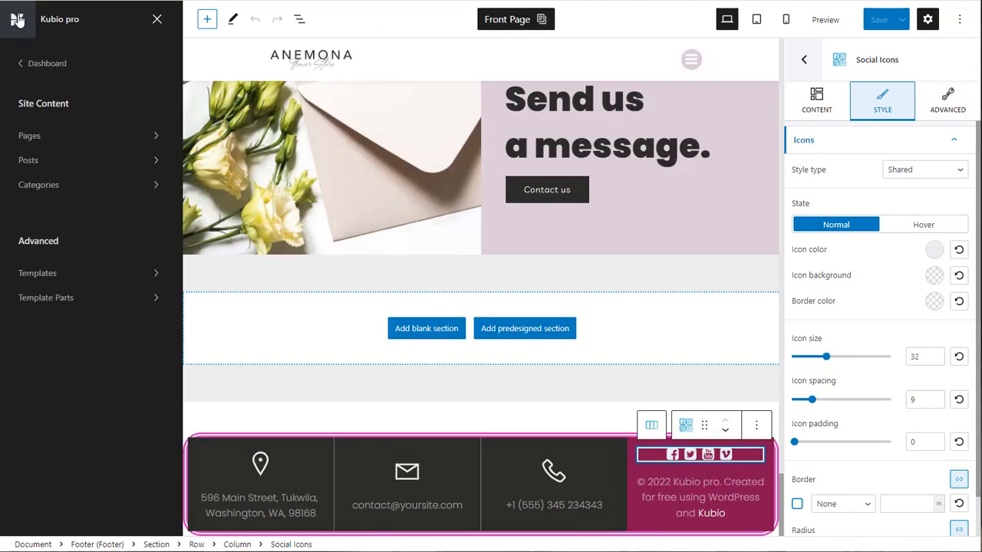
{"action": "left_click", "coordinate": [29, 136]}
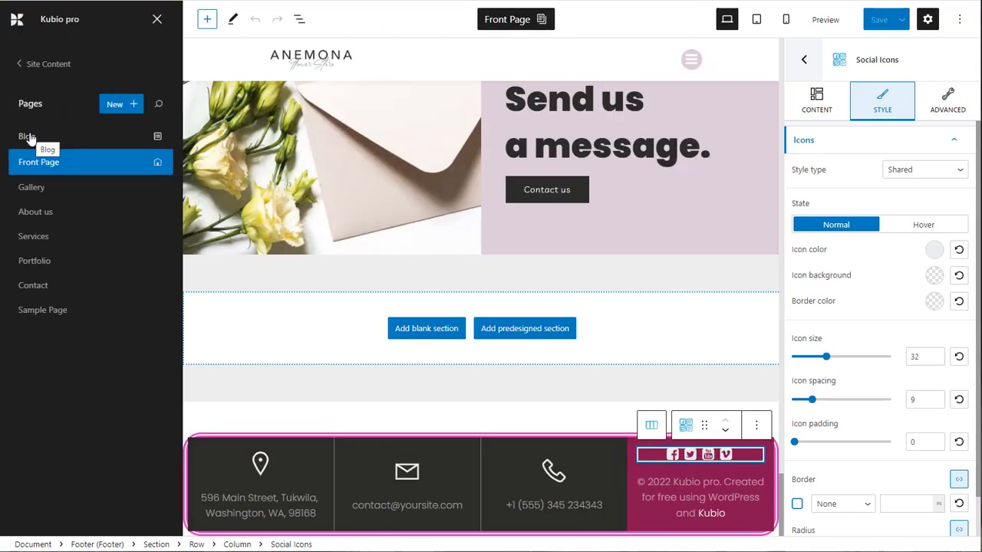
{"action": "left_click", "coordinate": [37, 213]}
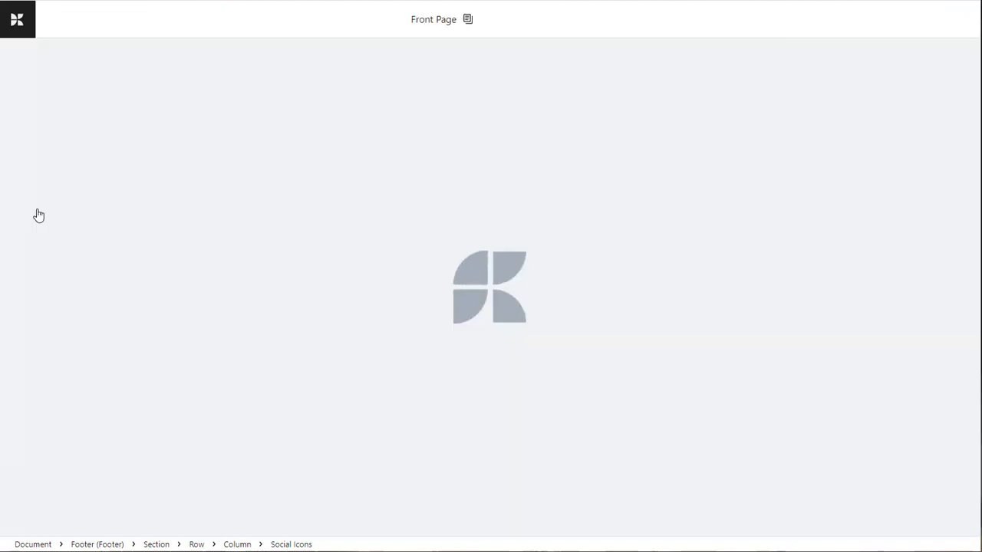
{"action": "scroll", "coordinate": [278, 274], "scroll_direction": "down", "scroll_amount": 15}
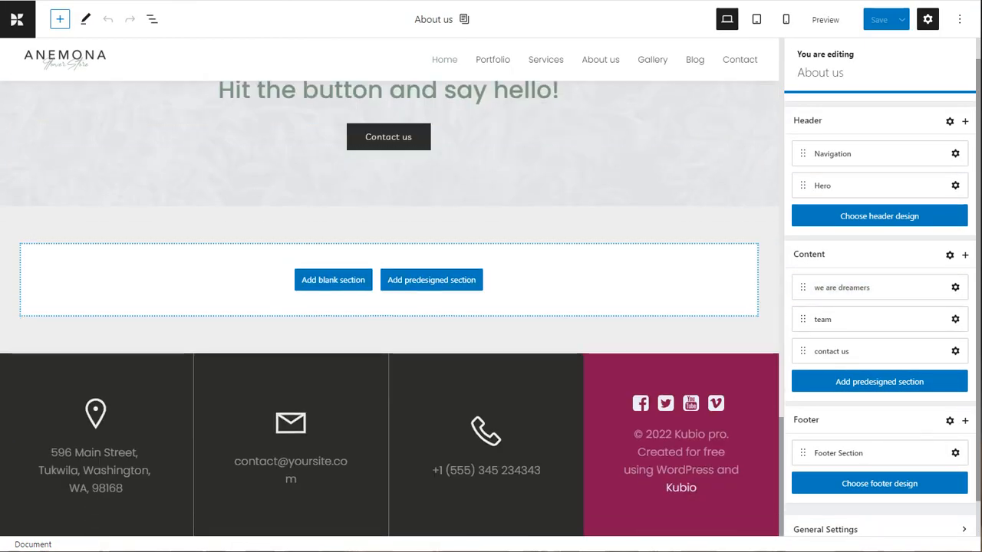
Step: Make the footer editable for this page only by creating a page template named "About us Template"
{"action": "left_click", "coordinate": [950, 422]}
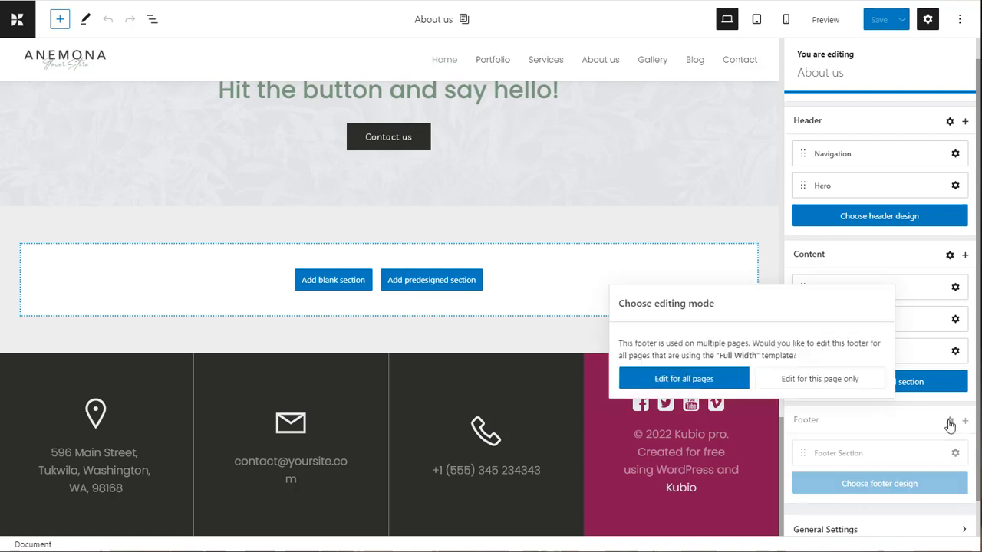
{"action": "left_click", "coordinate": [827, 386]}
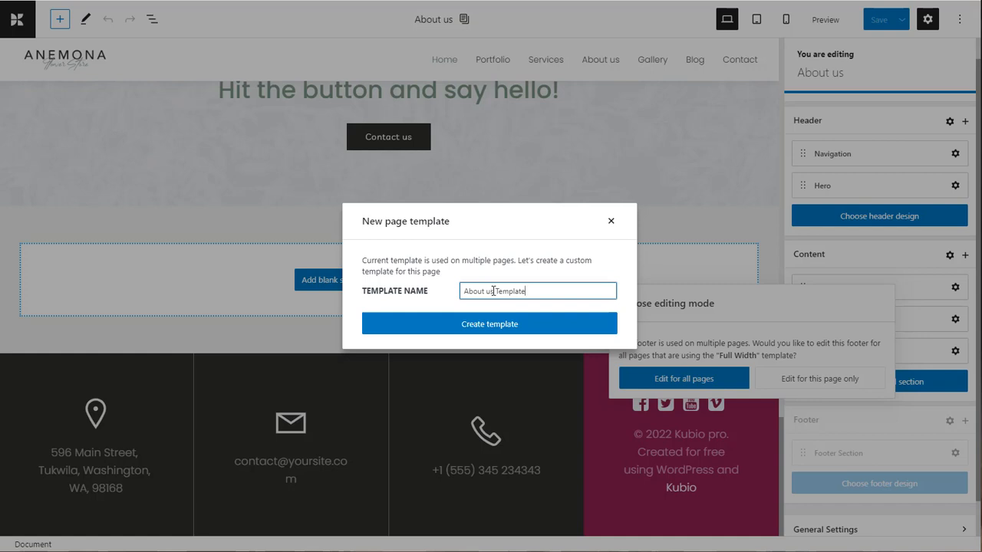
{"action": "left_click", "coordinate": [514, 329]}
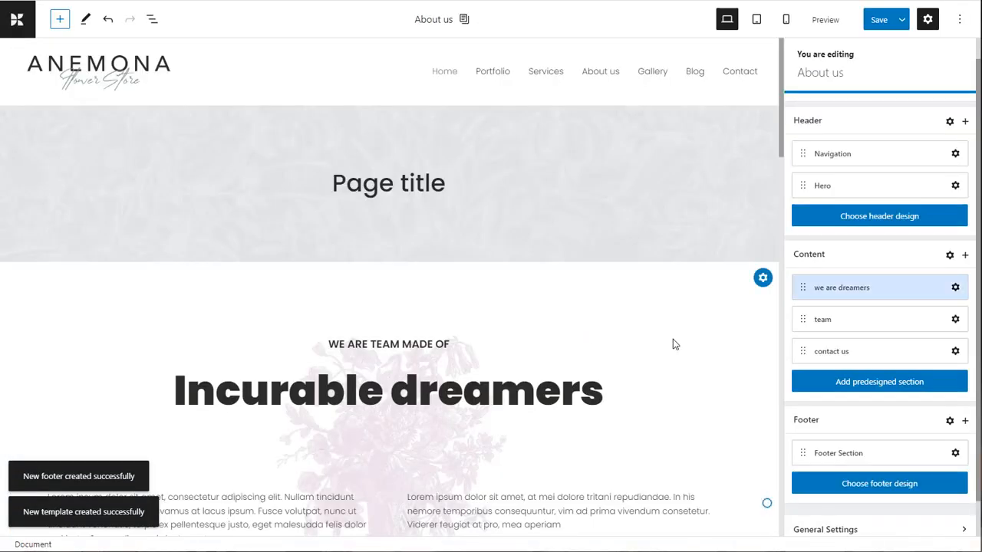
Step: Replace the page's footer with the predesigned black three-column design containing address, social icons and working hours
{"action": "left_click", "coordinate": [898, 488]}
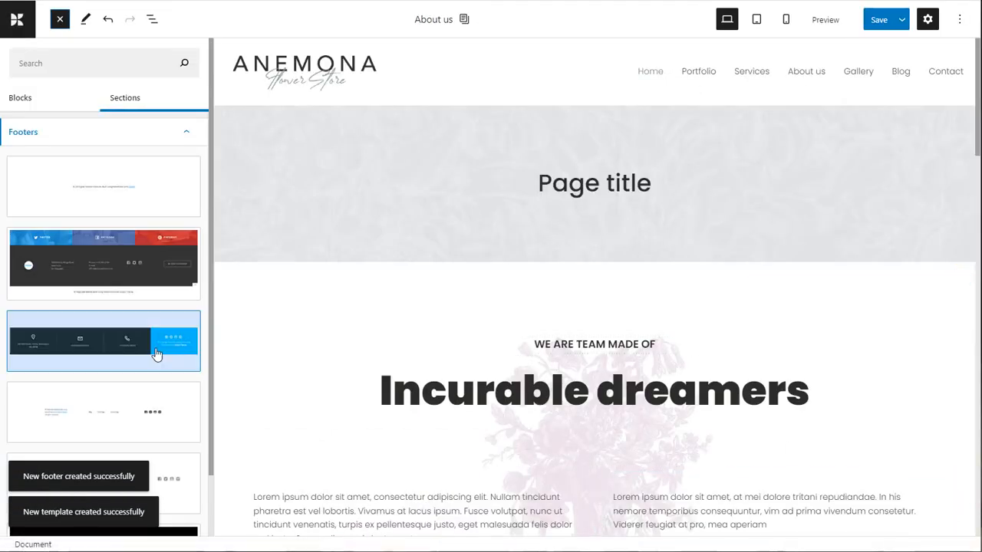
{"action": "scroll", "coordinate": [156, 352], "scroll_direction": "down", "scroll_amount": 2}
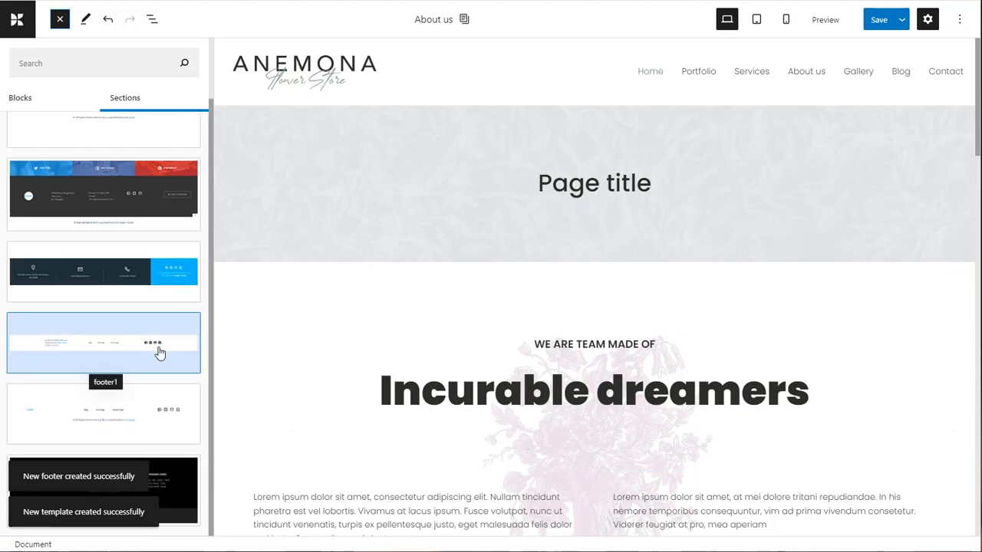
{"action": "left_click", "coordinate": [184, 476]}
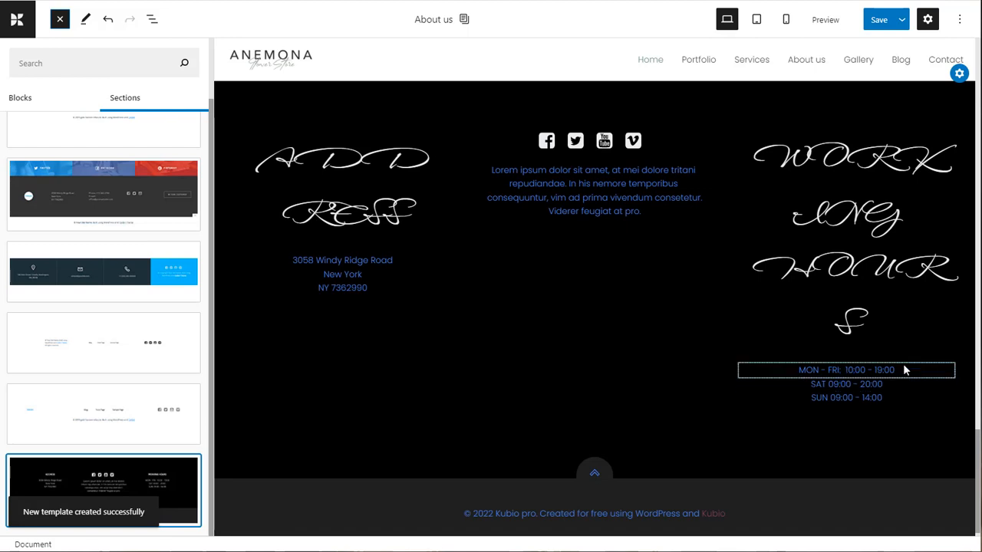
Step: Delete the three opening-hours paragraphs below the Working Hours heading
{"action": "left_click", "coordinate": [902, 366]}
{"action": "left_click", "coordinate": [736, 372]}
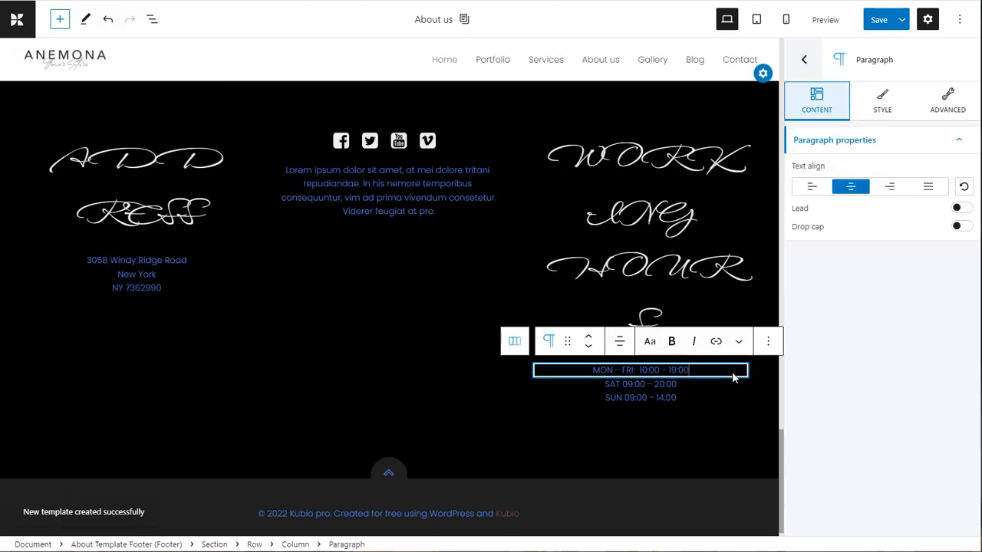
{"action": "left_click", "coordinate": [767, 342]}
{"action": "left_click", "coordinate": [775, 532]}
{"action": "left_click", "coordinate": [768, 342]}
{"action": "left_click", "coordinate": [782, 531]}
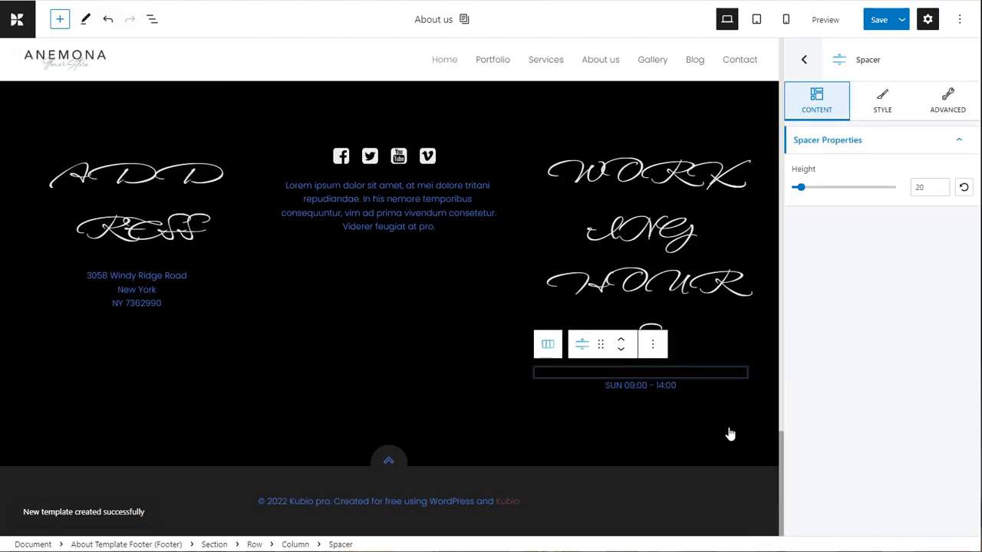
{"action": "right_click", "coordinate": [673, 386]}
{"action": "left_click", "coordinate": [673, 386]}
{"action": "left_click", "coordinate": [767, 356]}
{"action": "left_click", "coordinate": [784, 317]}
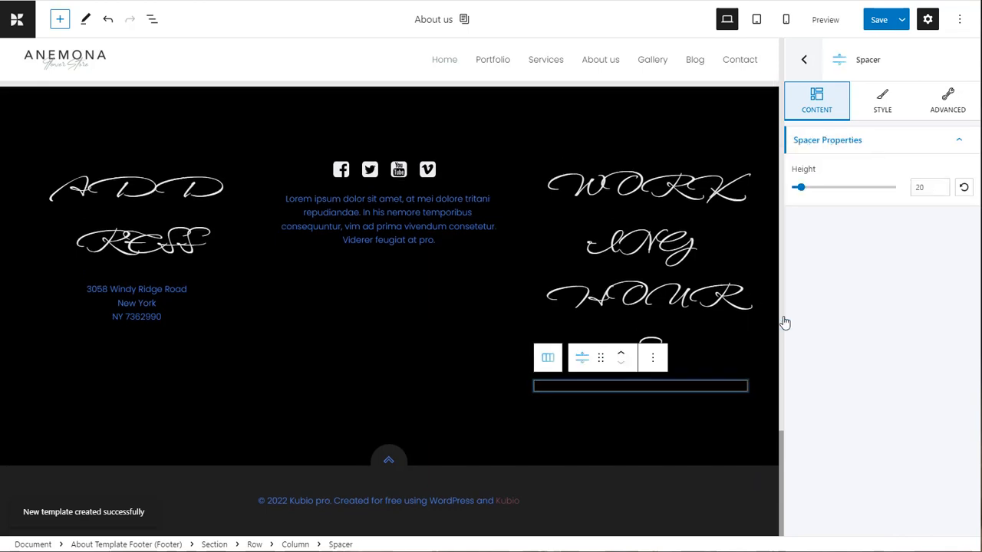
Step: Remove the dark copyright section below the black footer section
{"action": "left_click", "coordinate": [744, 469]}
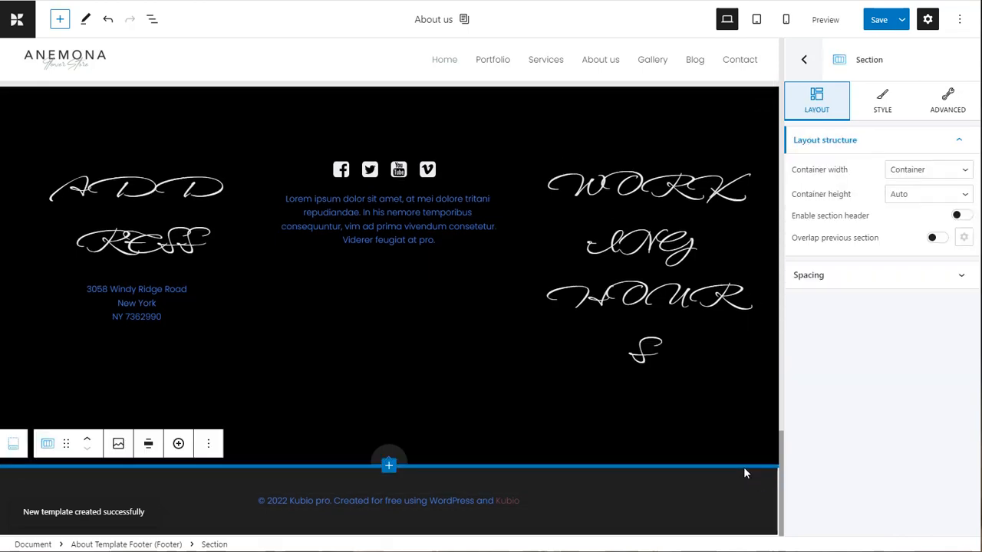
{"action": "left_click", "coordinate": [207, 443]}
{"action": "left_click", "coordinate": [225, 406]}
Step: Set the text color of the paragraph under the social icons to the light shade #EBECEE
{"action": "left_click", "coordinate": [429, 334]}
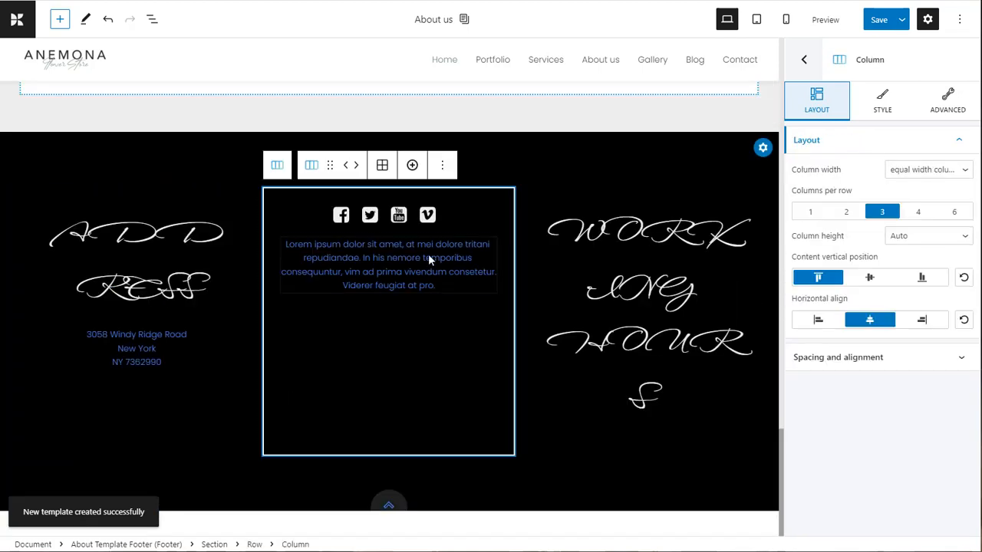
{"action": "left_click", "coordinate": [432, 262]}
{"action": "left_click", "coordinate": [882, 99]}
{"action": "left_click", "coordinate": [940, 172]}
{"action": "left_click", "coordinate": [831, 242]}
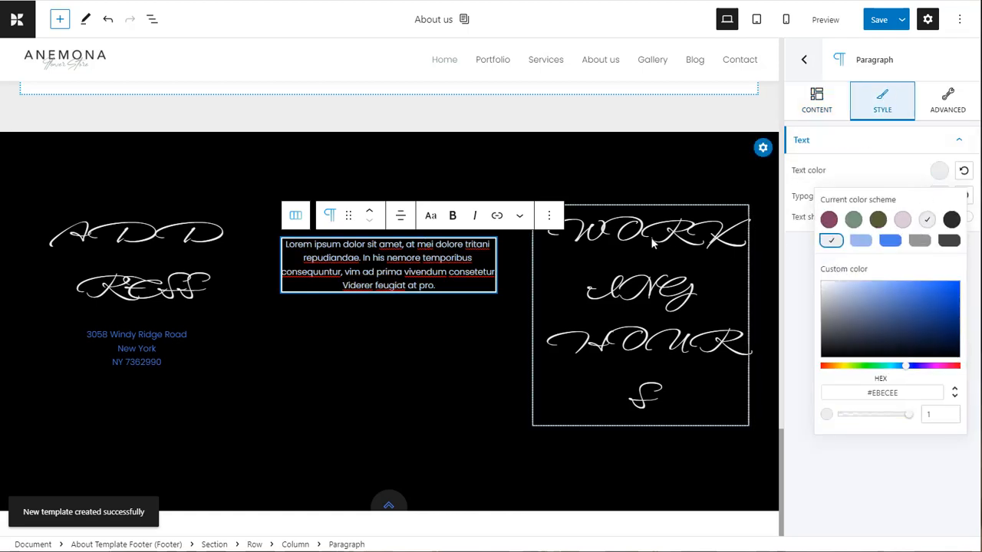
Step: Set the font size of the Working Hours and Address headings to 2 em
{"action": "left_click", "coordinate": [651, 237]}
{"action": "left_click", "coordinate": [882, 100]}
{"action": "left_click", "coordinate": [939, 194]}
{"action": "double_click", "coordinate": [899, 150]}
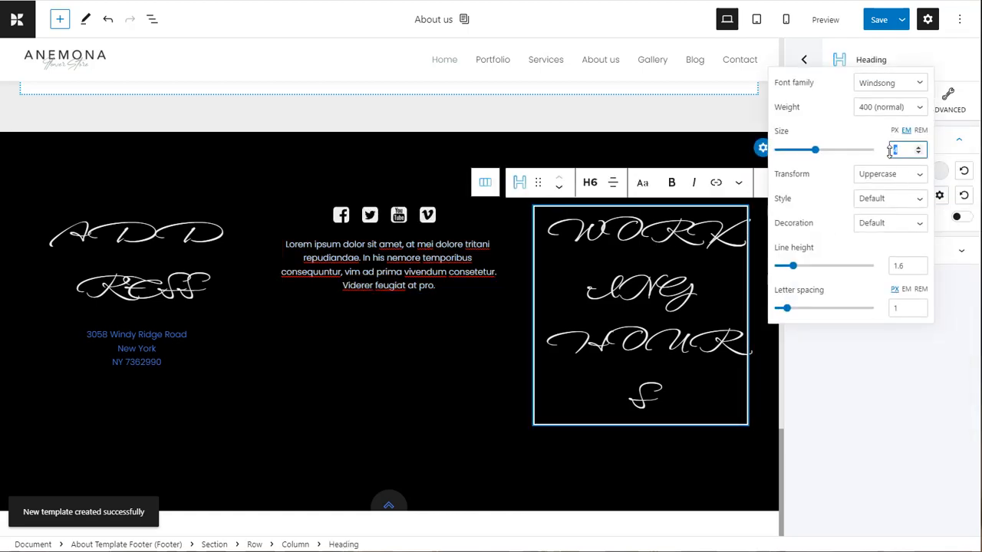
{"action": "type", "text": "2"}
{"action": "left_click", "coordinate": [136, 322]}
{"action": "left_click", "coordinate": [938, 195]}
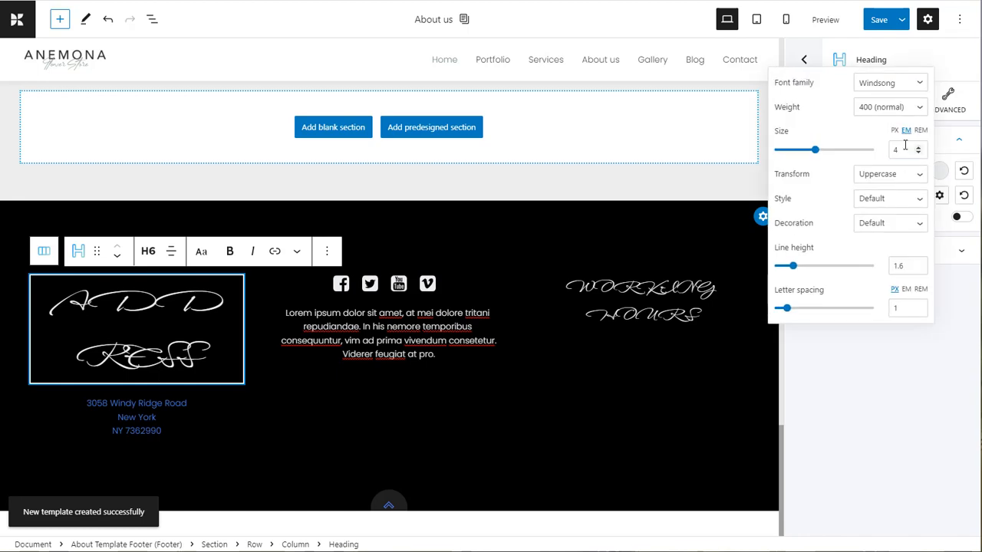
{"action": "double_click", "coordinate": [899, 150]}
{"action": "type", "text": "2"}
Step: Set the text color of all three address lines to the light shade #EBECEE
{"action": "left_click", "coordinate": [214, 399]}
{"action": "left_click", "coordinate": [882, 101]}
{"action": "left_click", "coordinate": [939, 172]}
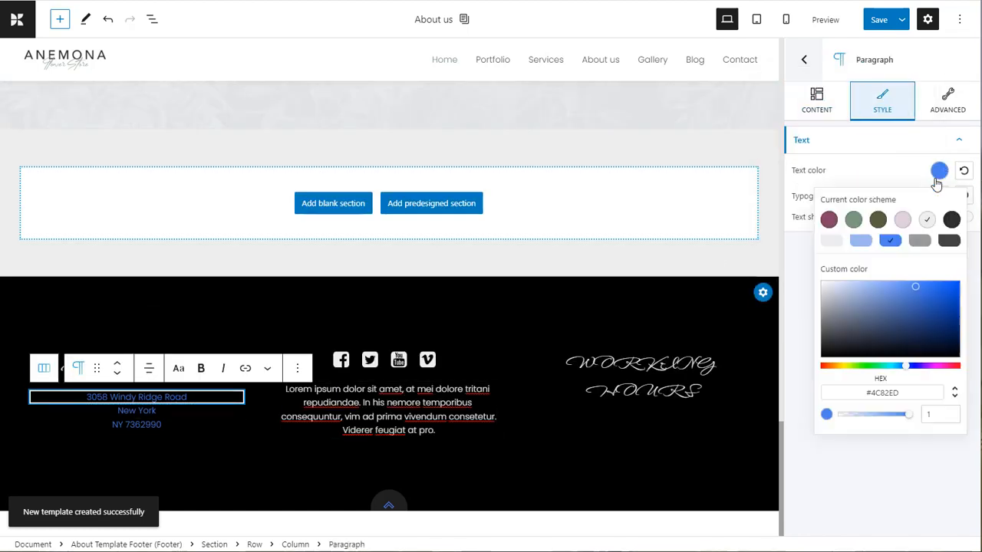
{"action": "left_click", "coordinate": [832, 241]}
{"action": "left_click", "coordinate": [207, 411]}
{"action": "left_click", "coordinate": [938, 170]}
{"action": "left_click", "coordinate": [831, 240]}
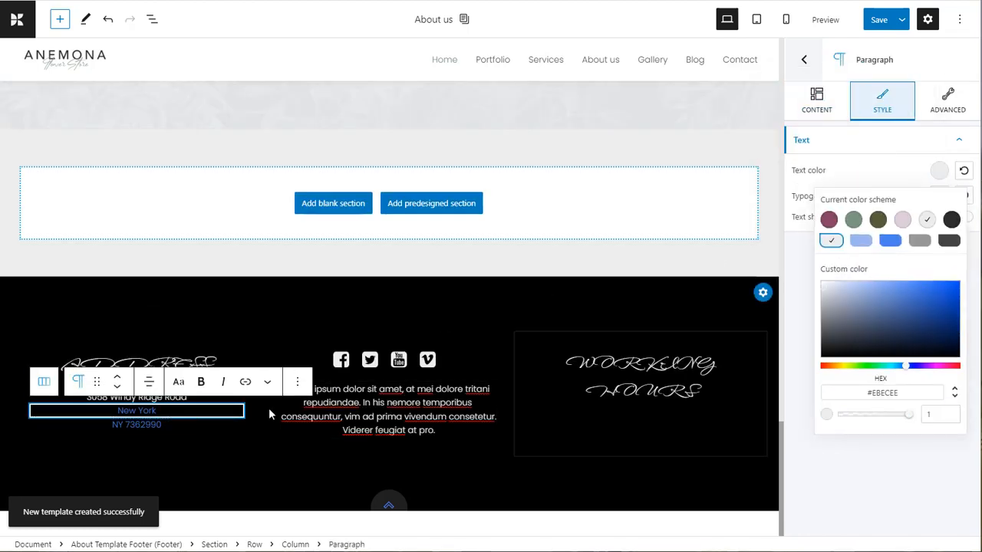
{"action": "left_click", "coordinate": [215, 425]}
{"action": "left_click", "coordinate": [939, 170]}
{"action": "left_click", "coordinate": [832, 241]}
Step: Set the footer section's background to the scheme color #874165 and save the page
{"action": "left_click", "coordinate": [708, 287]}
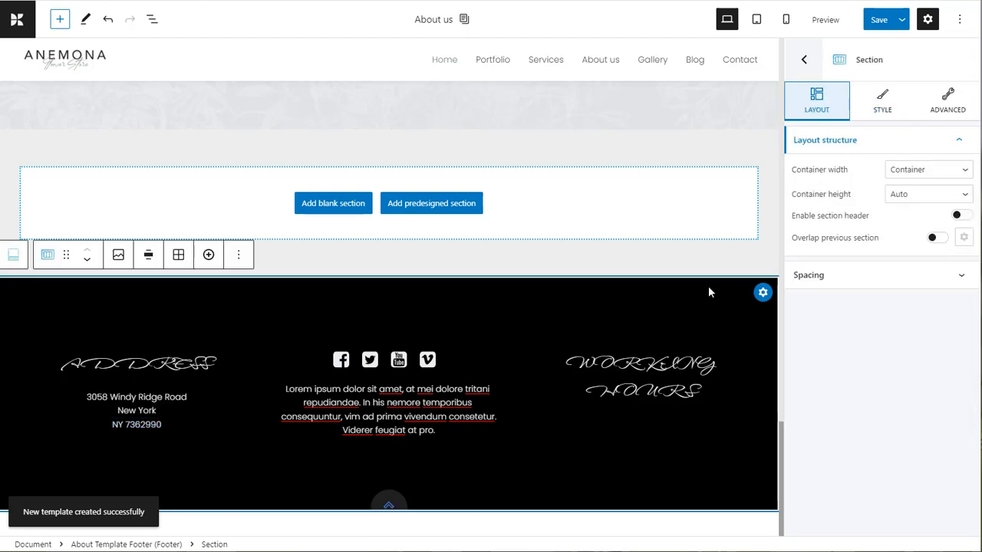
{"action": "left_click", "coordinate": [882, 103]}
{"action": "left_click", "coordinate": [939, 171]}
{"action": "left_click", "coordinate": [830, 220]}
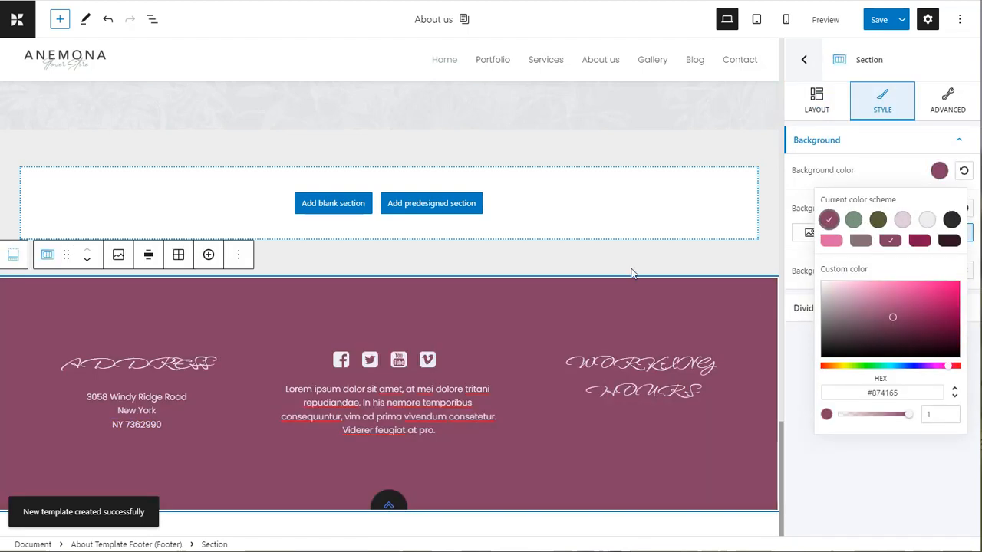
{"action": "left_click", "coordinate": [879, 21]}
Step: Add a Copyright Text block below the paragraph in the footer's middle column
{"action": "left_click", "coordinate": [389, 439]}
{"action": "type", "text": "copy"}
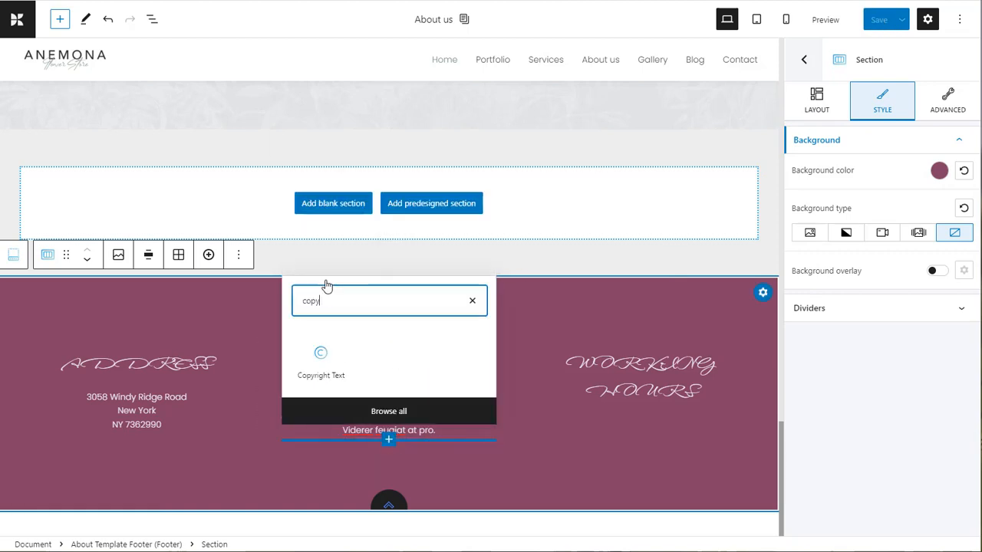
{"action": "left_click", "coordinate": [320, 356]}
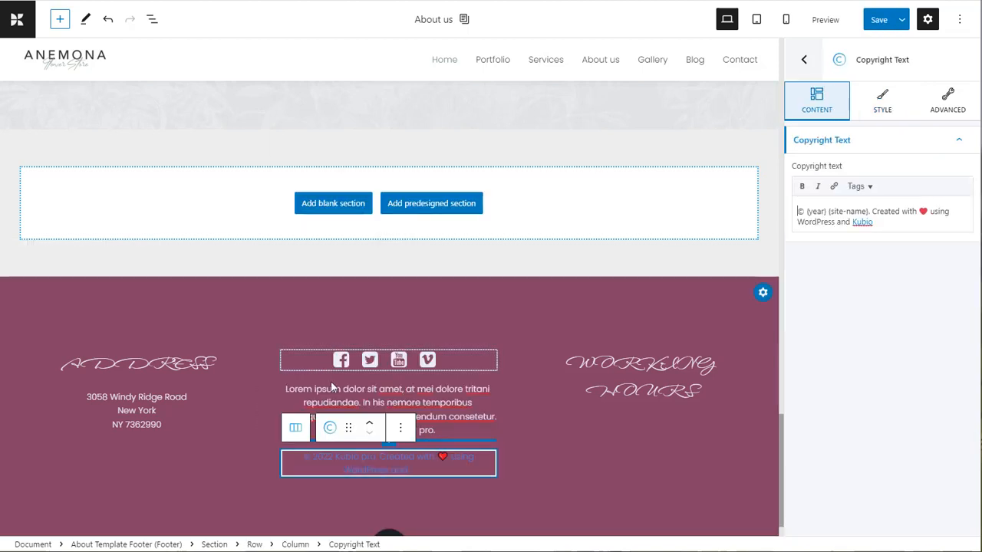
Step: Set the copyright text's color to the light shade #EBECEE and save the page
{"action": "left_click", "coordinate": [881, 105]}
{"action": "left_click", "coordinate": [938, 172]}
{"action": "left_click", "coordinate": [833, 242]}
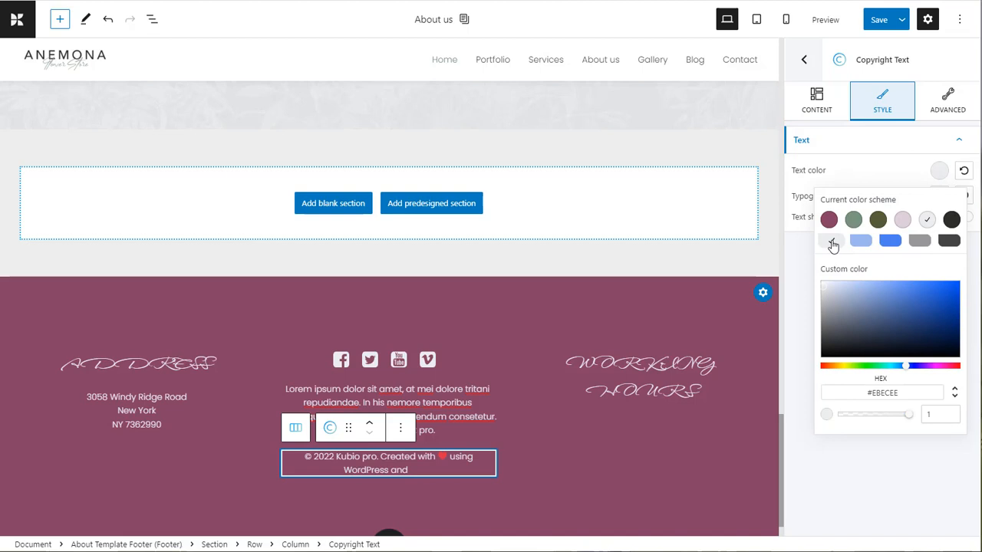
{"action": "left_click", "coordinate": [882, 20]}
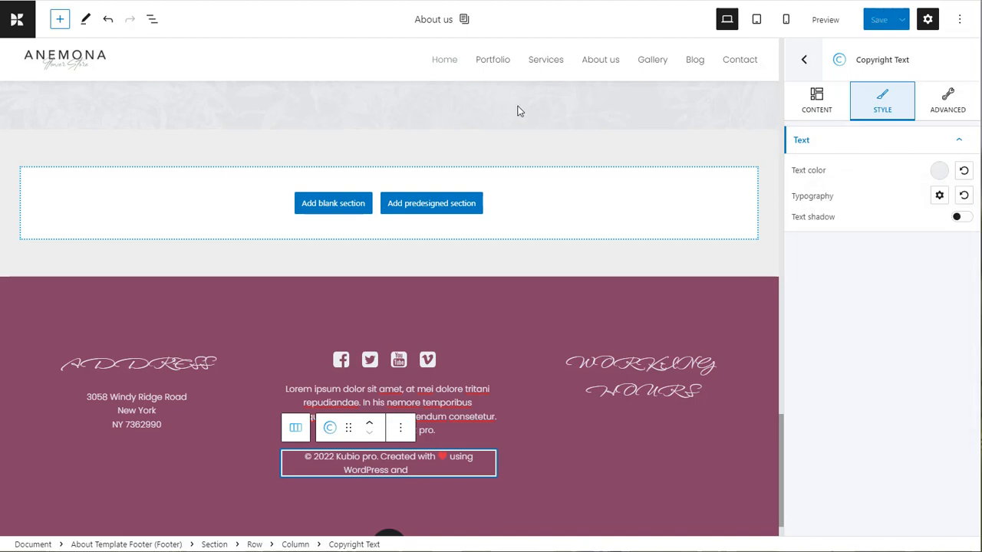
Step: Open the footer template part About - Template-footer for editing
{"action": "left_click", "coordinate": [17, 21]}
{"action": "left_click", "coordinate": [57, 299]}
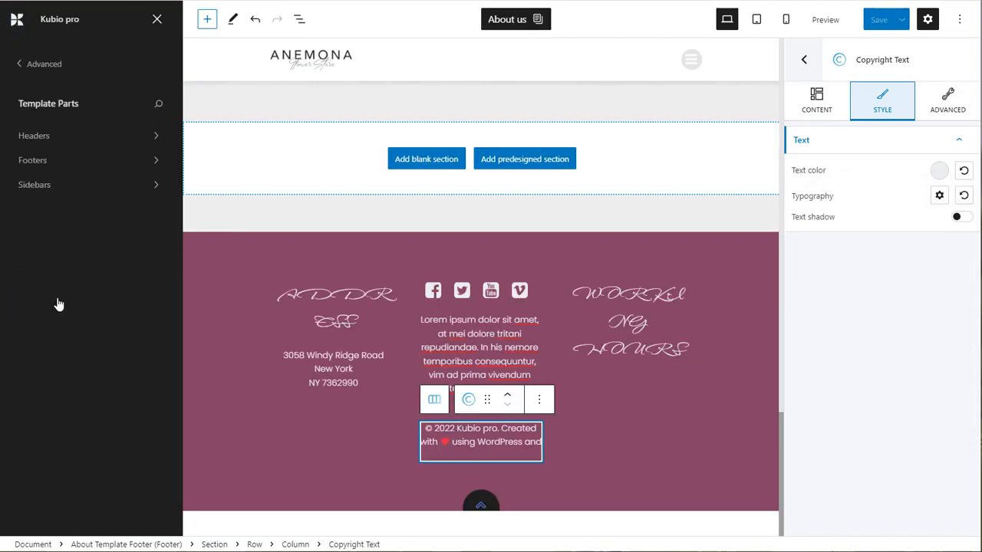
{"action": "left_click", "coordinate": [47, 164]}
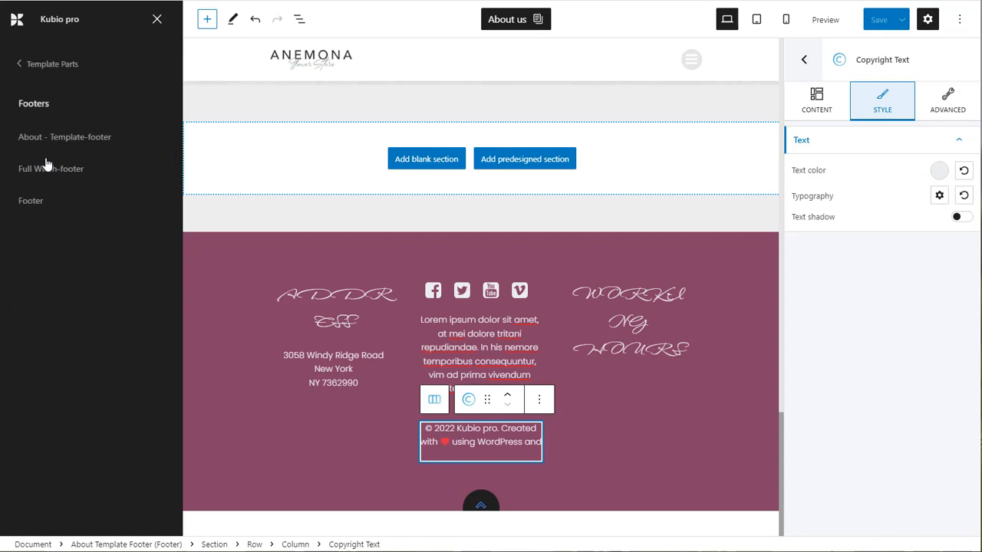
{"action": "left_click", "coordinate": [89, 138]}
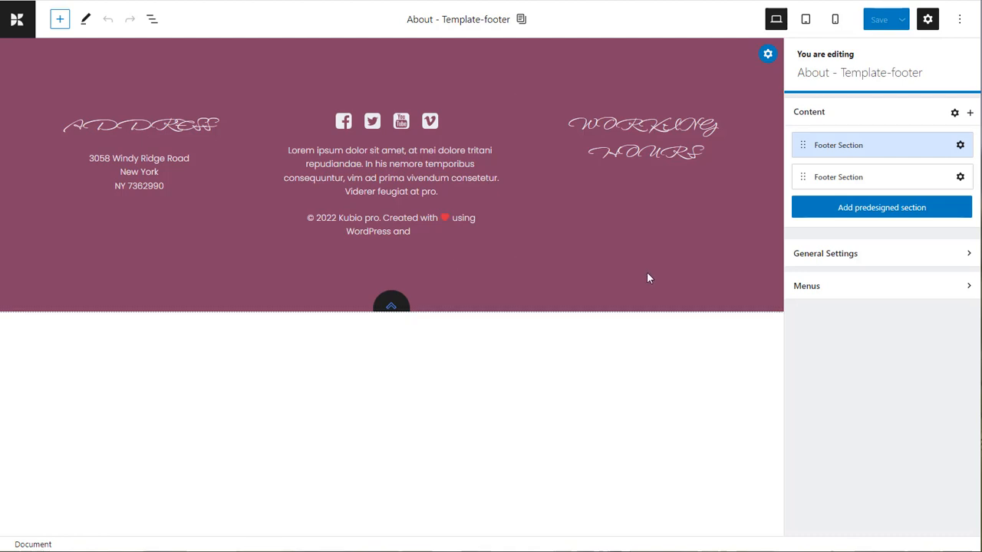
Step: Delete the back-to-top arrow icon at the lower edge of the footer
{"action": "left_click", "coordinate": [392, 304]}
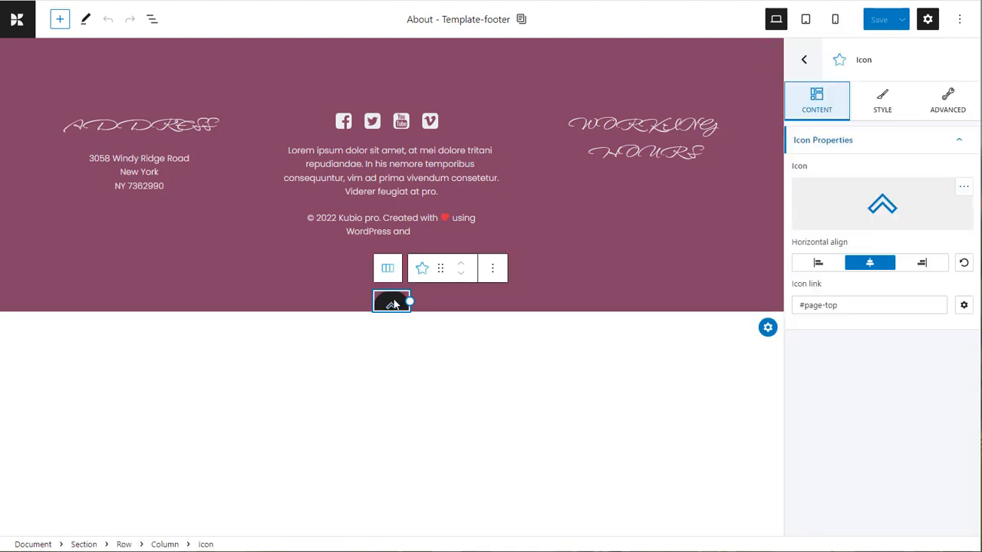
{"action": "left_click", "coordinate": [492, 267]}
{"action": "left_click", "coordinate": [515, 463]}
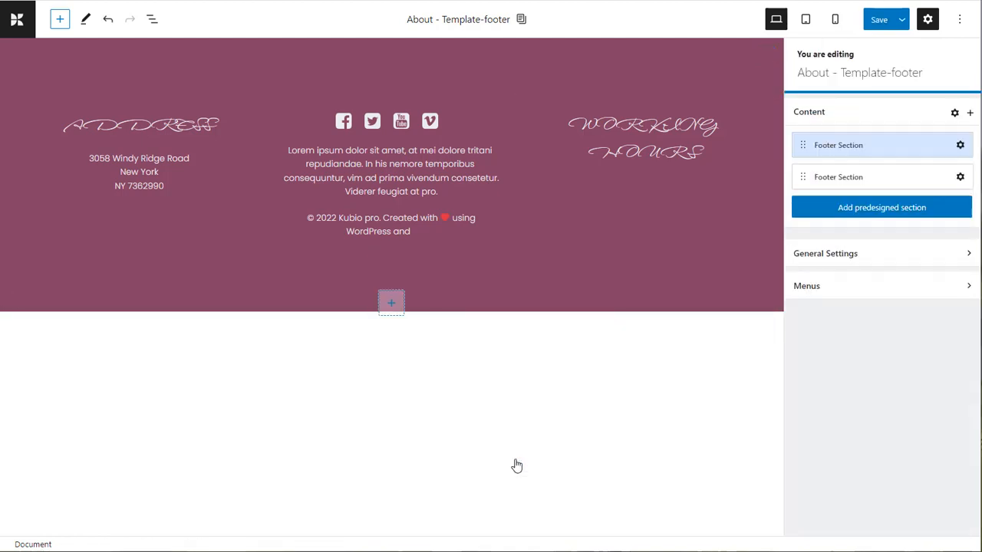
Step: Center the Working Hours column's content vertically and align it horizontally to the left
{"action": "left_click", "coordinate": [601, 261]}
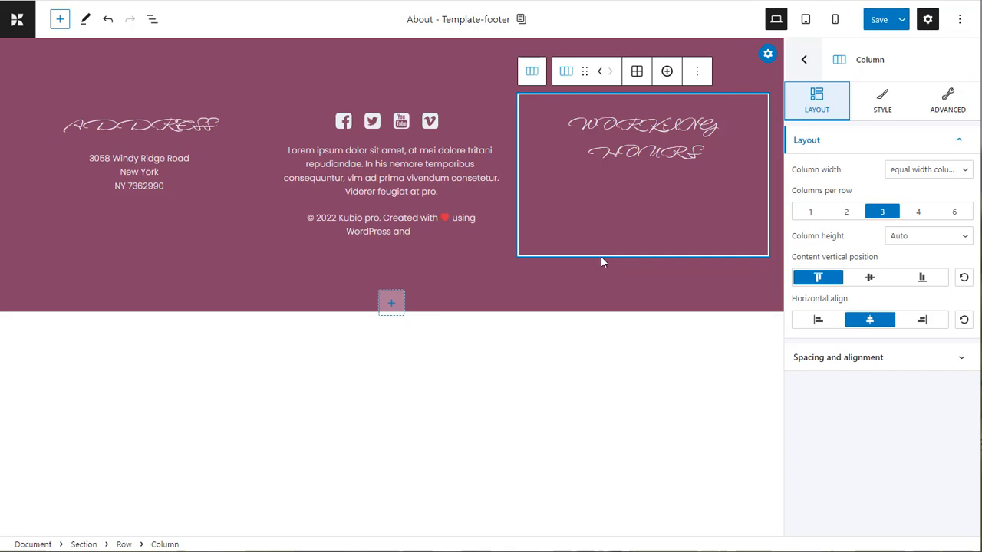
{"action": "left_click", "coordinate": [870, 279]}
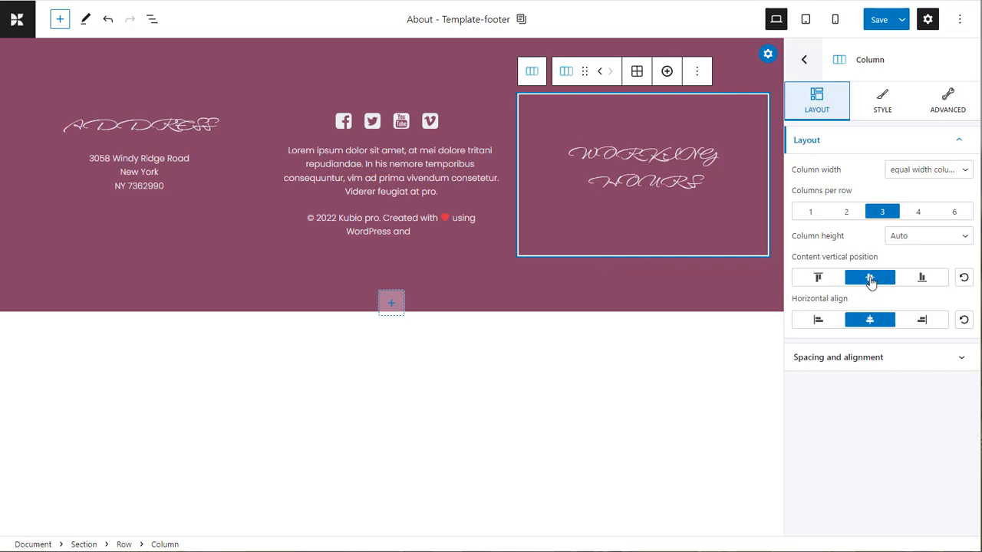
{"action": "left_click", "coordinate": [810, 321]}
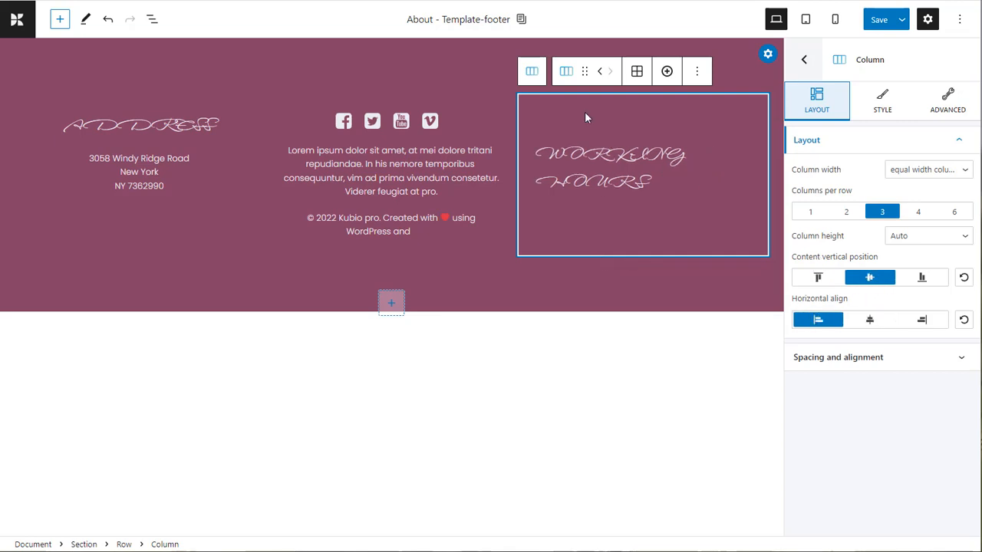
Step: Set the footer section's padding to 50 px on all sides and save the template part
{"action": "left_click", "coordinate": [477, 53]}
{"action": "left_click", "coordinate": [948, 101]}
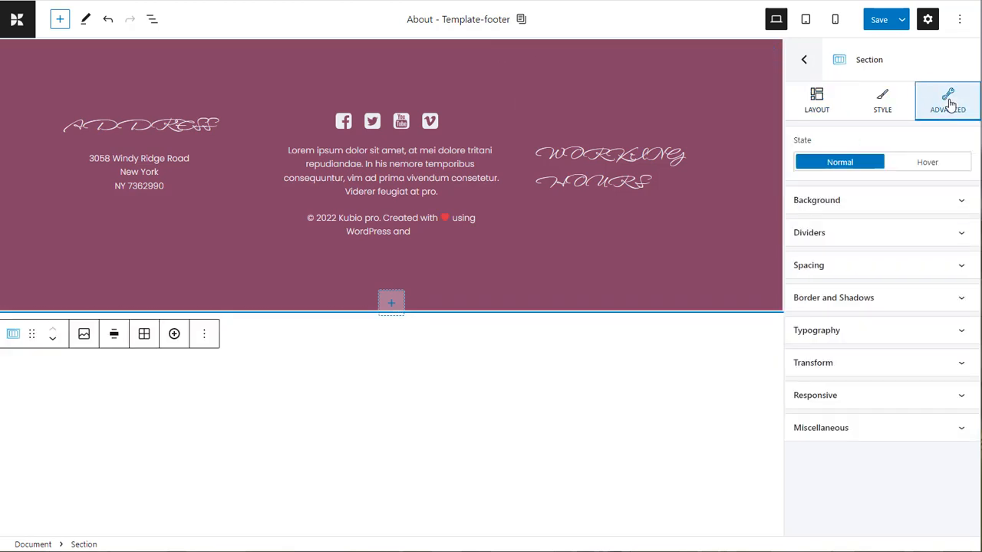
{"action": "left_click", "coordinate": [846, 267]}
{"action": "left_click", "coordinate": [825, 317]}
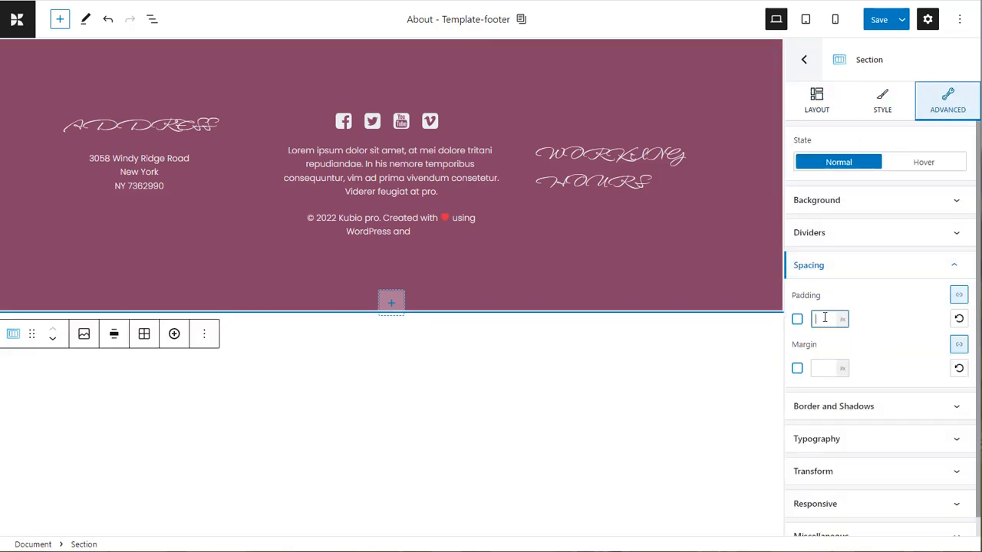
{"action": "type", "text": "50"}
{"action": "left_click", "coordinate": [879, 19]}
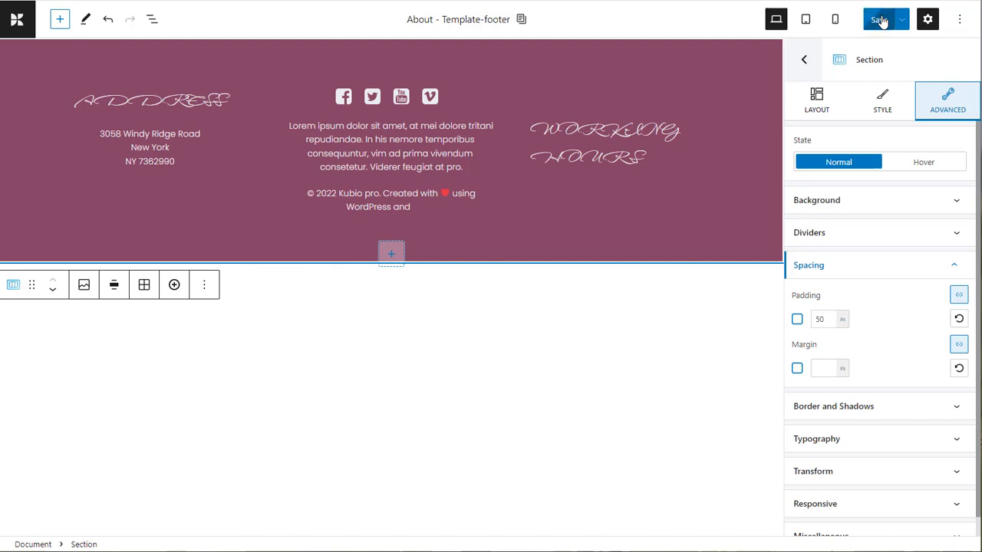
Step: Open the Template Parts list in the WordPress dashboard and view the quick-edit settings of About – Template-footer
{"action": "left_click", "coordinate": [17, 23]}
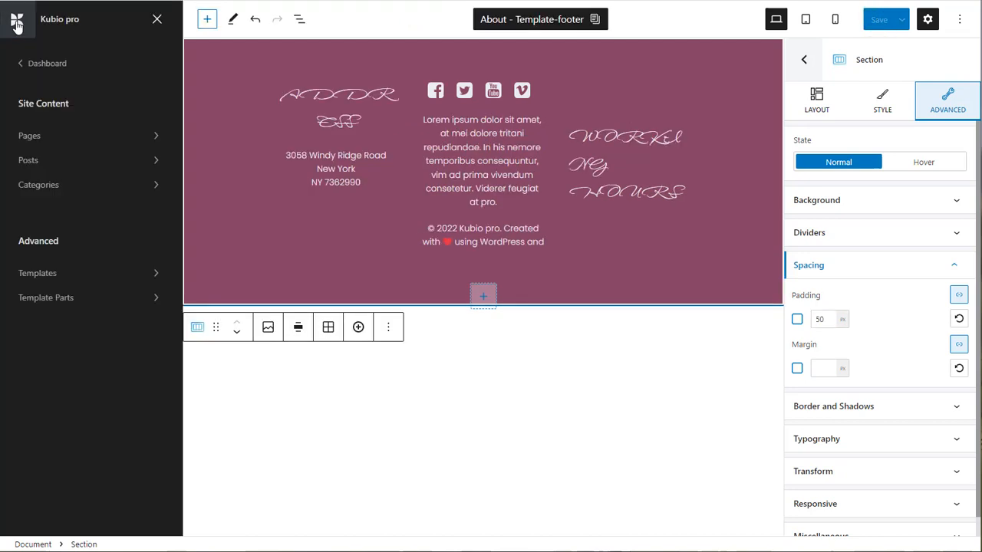
{"action": "left_click", "coordinate": [48, 63]}
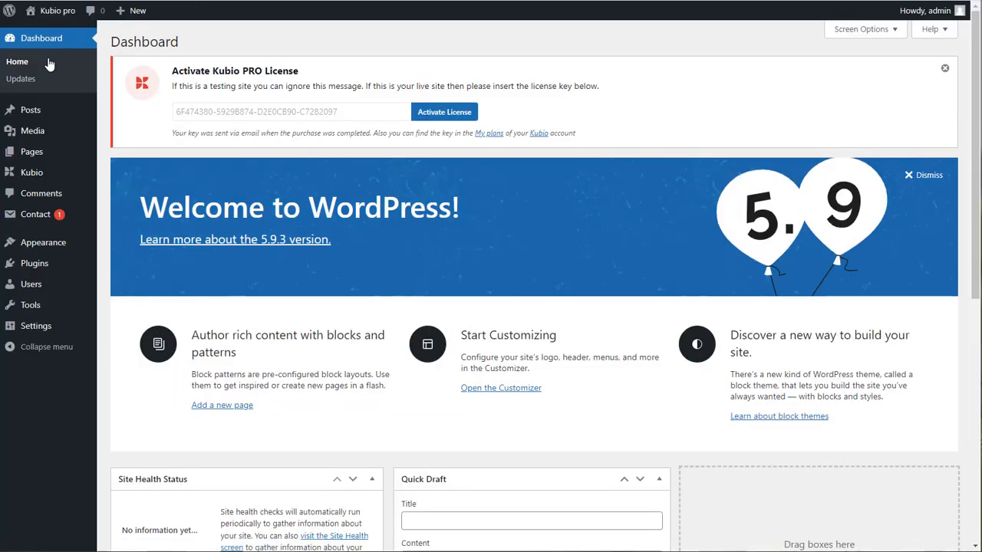
{"action": "mouse_move", "coordinate": [53, 243]}
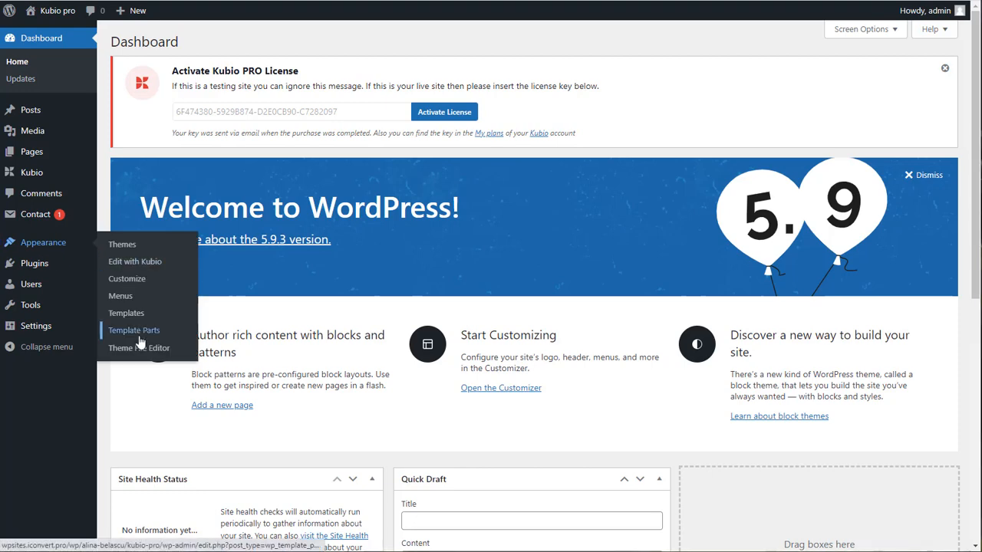
{"action": "left_click", "coordinate": [136, 331]}
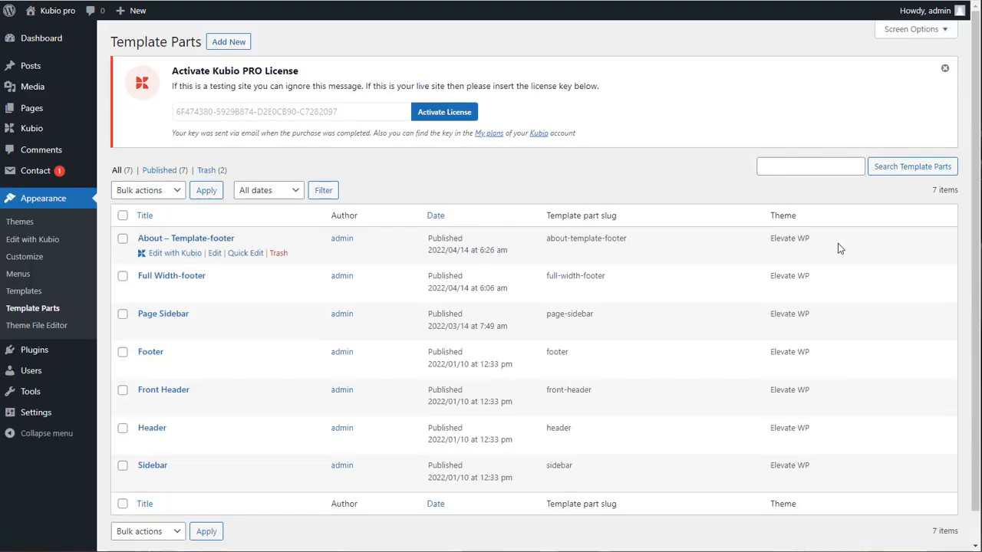
{"action": "left_click", "coordinate": [253, 255]}
{"action": "left_click", "coordinate": [143, 326]}
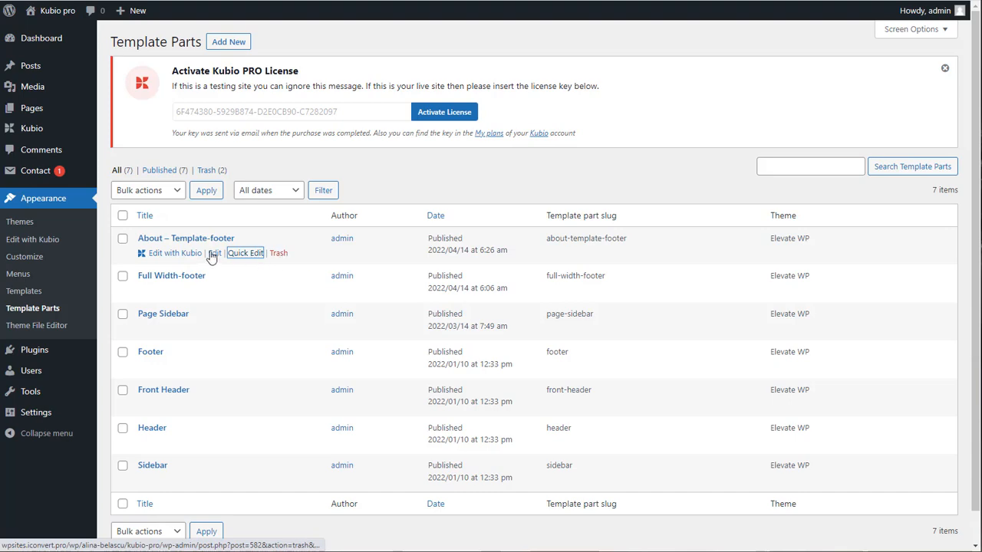
Step: Open the About – Template-footer part in the Kubio editor and switch to editing the Portfolio page
{"action": "left_click", "coordinate": [186, 254]}
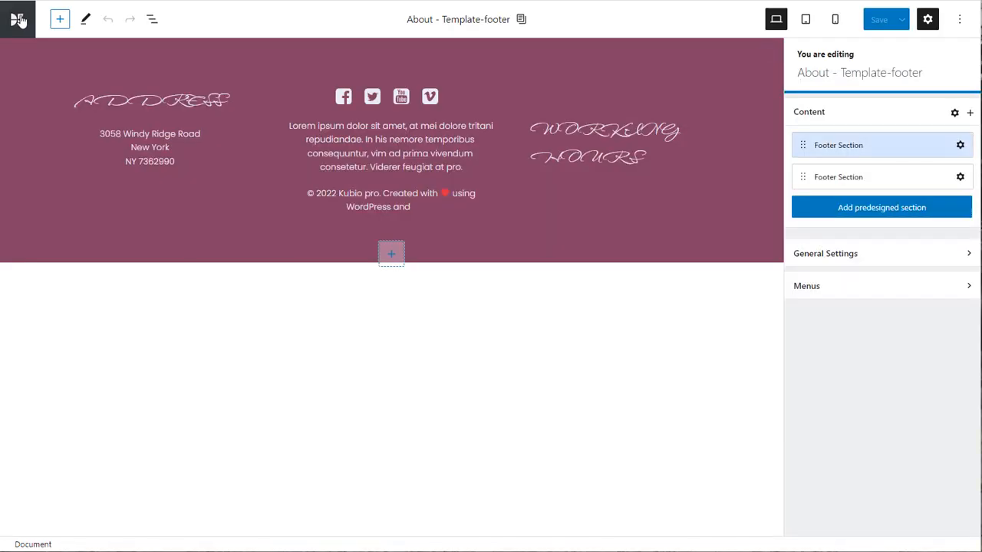
{"action": "left_click", "coordinate": [17, 19]}
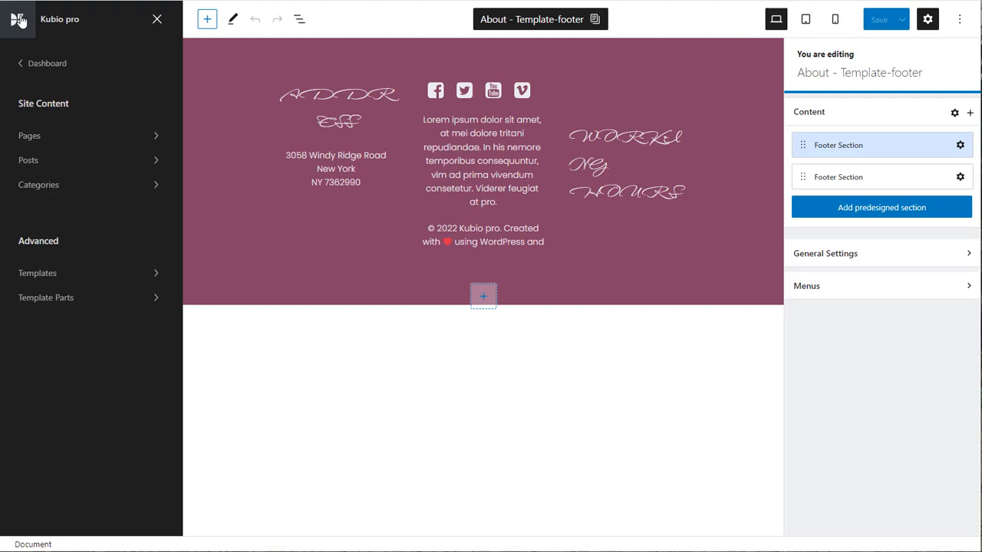
{"action": "left_click", "coordinate": [32, 136]}
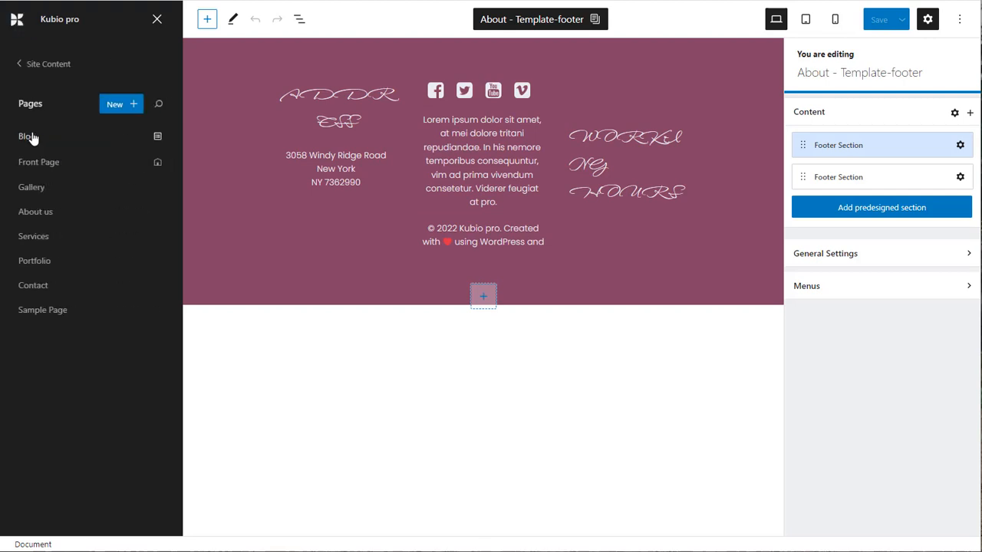
{"action": "left_click", "coordinate": [30, 262]}
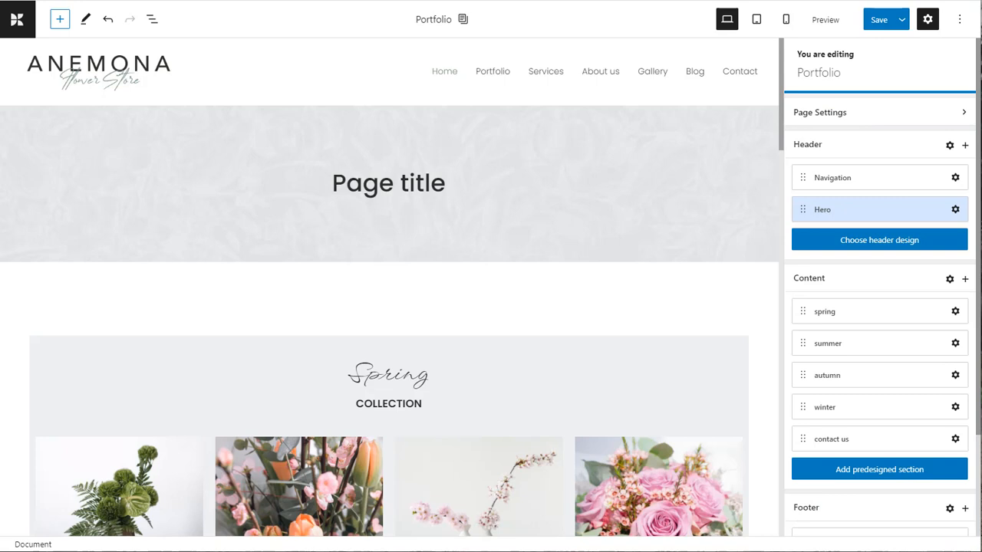
Step: Choose to edit the Portfolio page's footer for all pages and set the Full Width page footer to About - Template-footer
{"action": "left_click", "coordinate": [949, 511]}
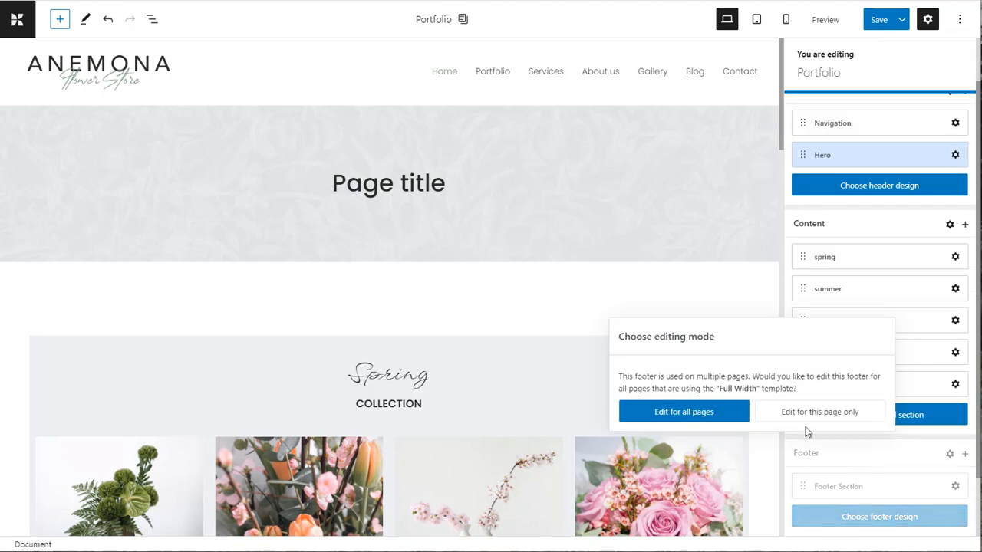
{"action": "left_click", "coordinate": [694, 413]}
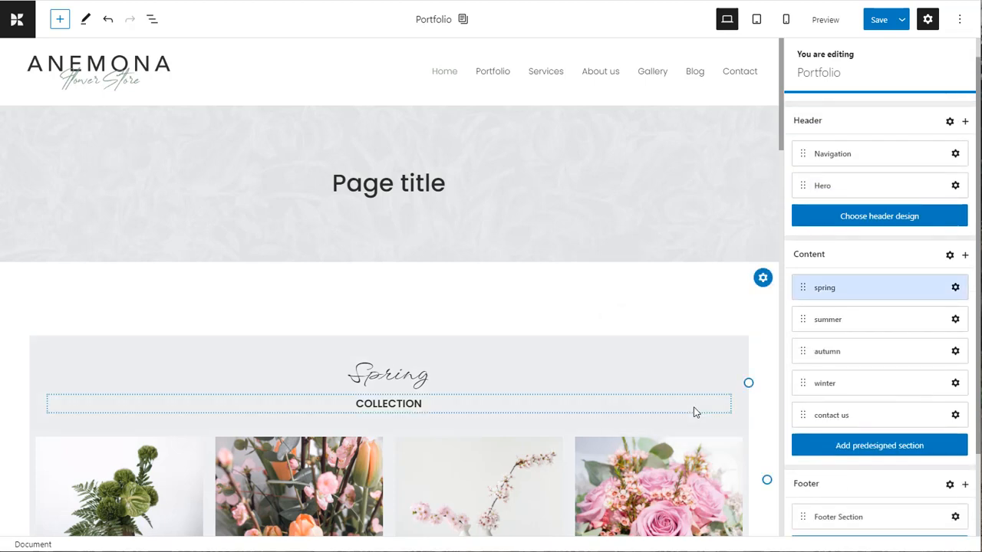
{"action": "left_click", "coordinate": [949, 485]}
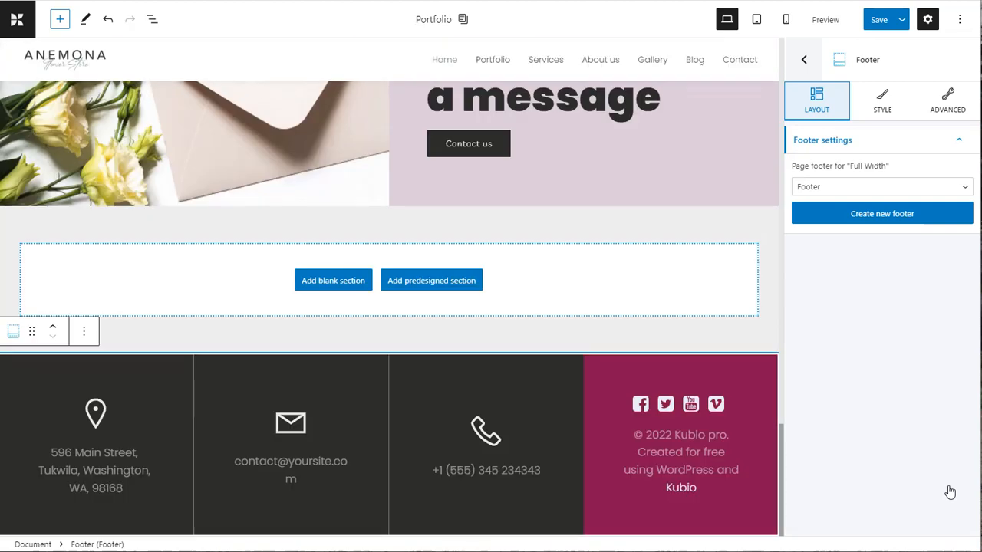
{"action": "left_click", "coordinate": [838, 189]}
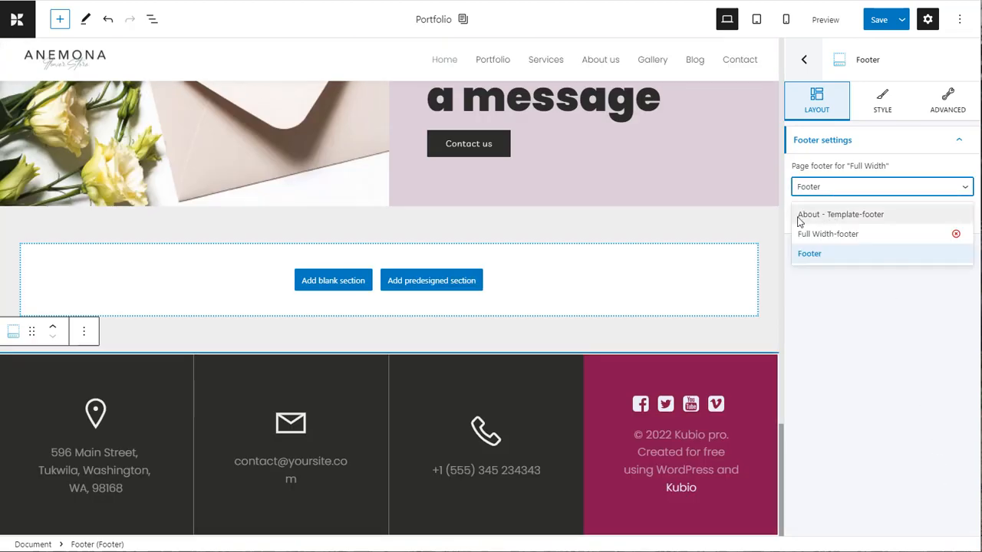
{"action": "left_click", "coordinate": [859, 218]}
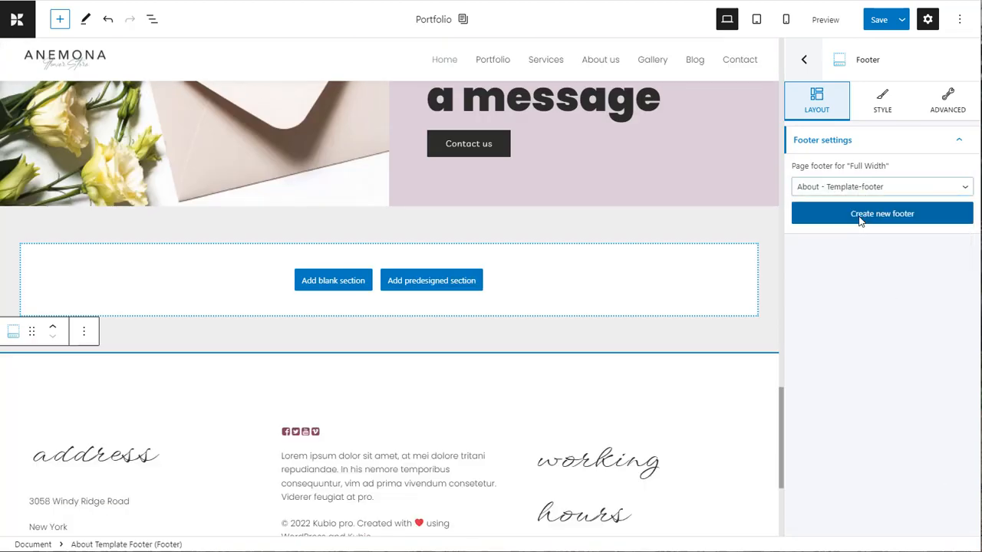